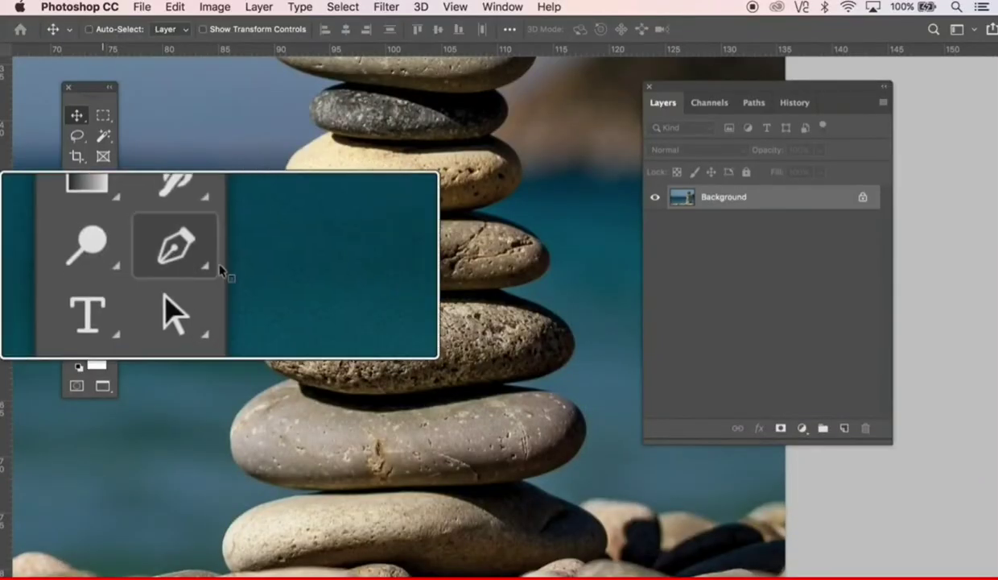
With the Pen Tool, trace a closed curved path around the middle stone's left, bottom, right and top edges.
right_click(104, 260)
click(149, 261)
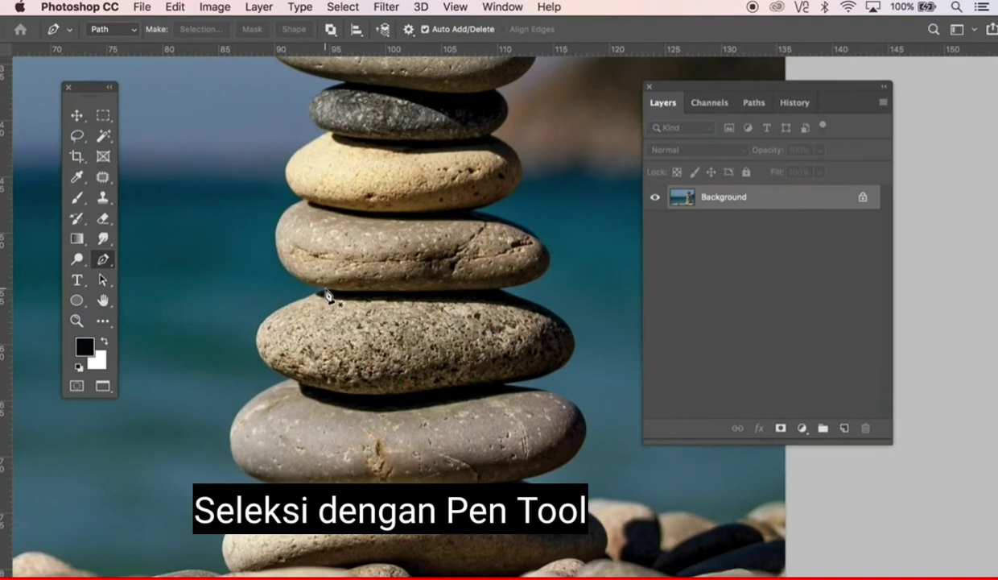
click(325, 288)
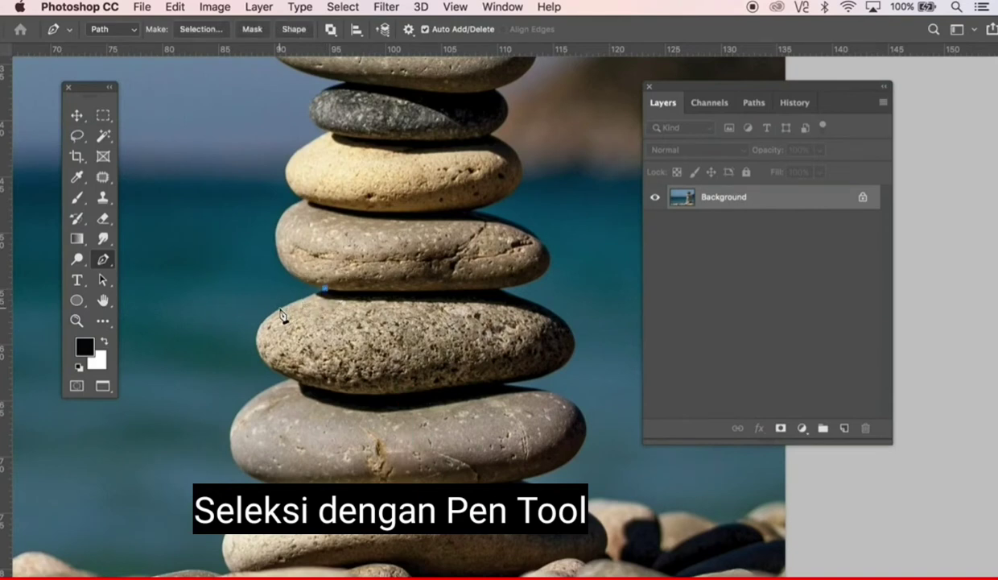
mouse_move(286, 303)
mouse_down()
mouse_move(265, 314)
mouse_move(259, 357)
mouse_up()
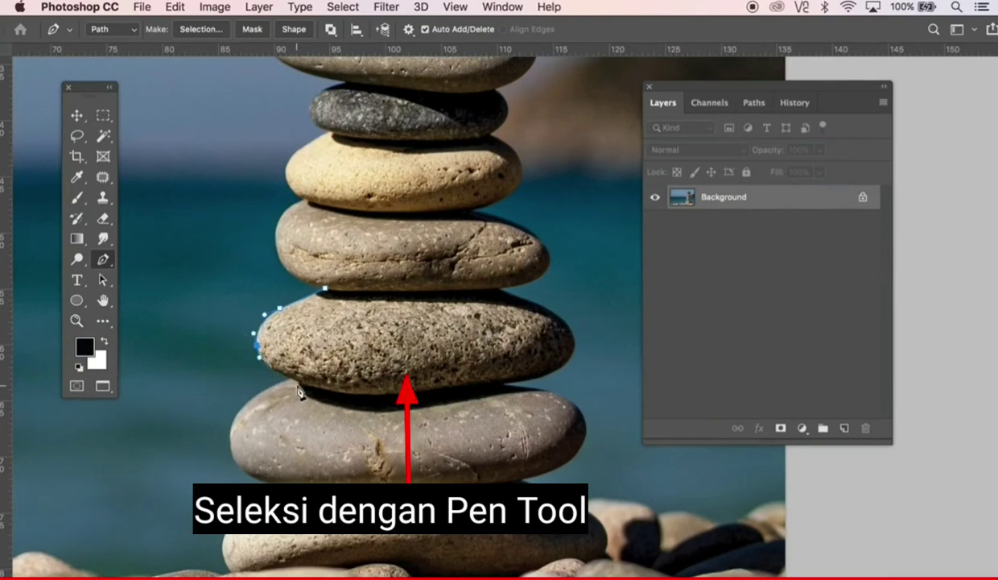
drag(298, 386, 314, 393)
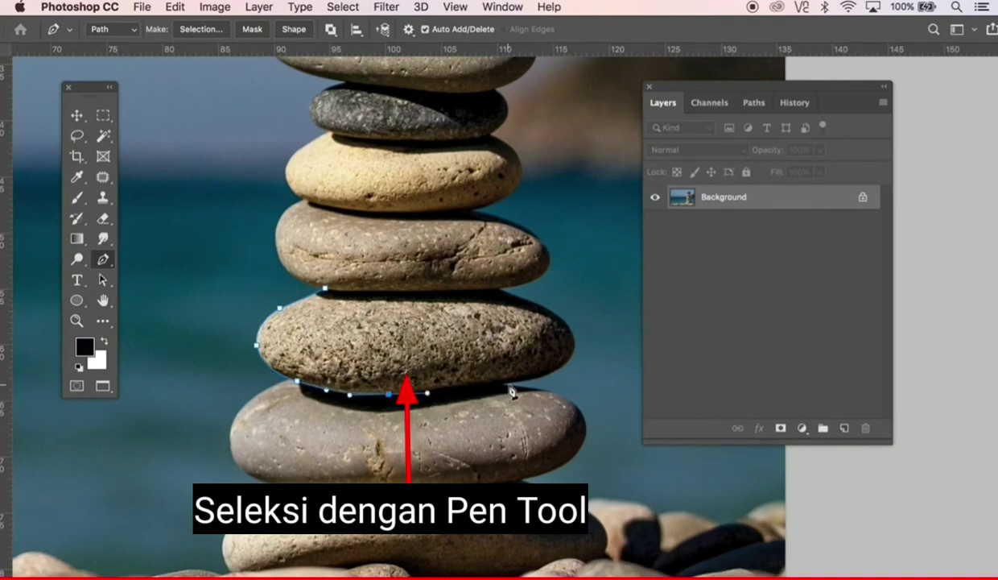
drag(518, 386, 536, 383)
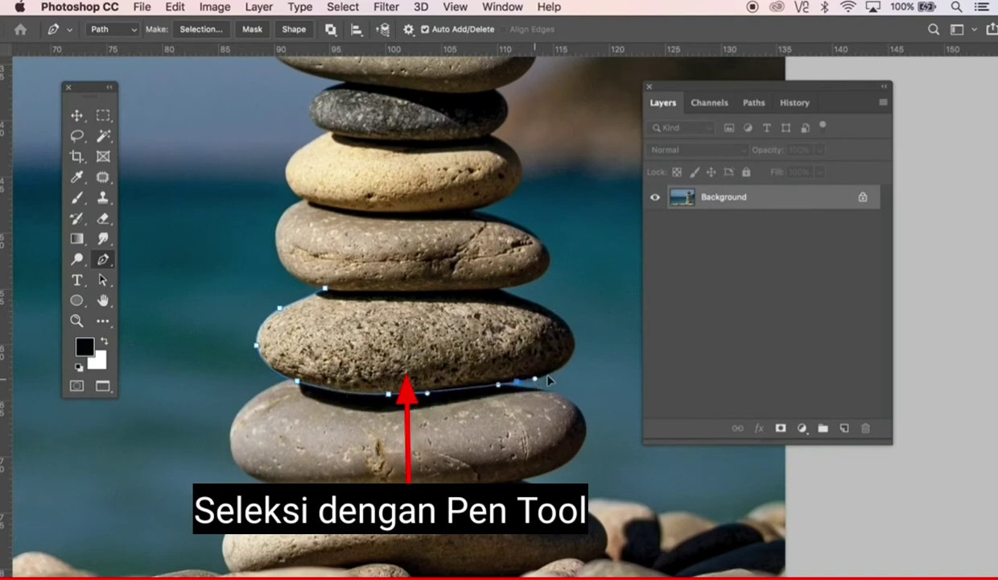
drag(575, 344, 575, 309)
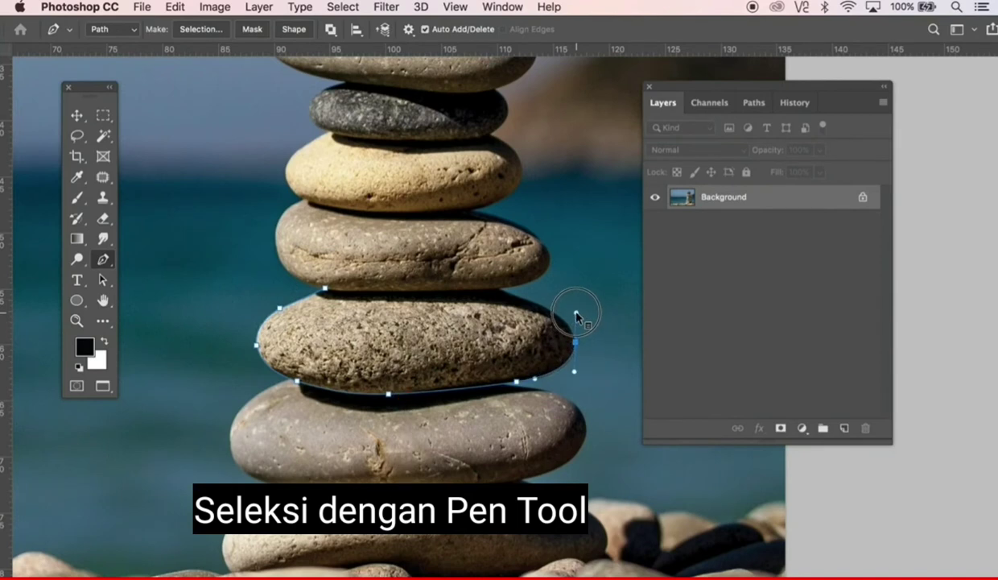
click(523, 301)
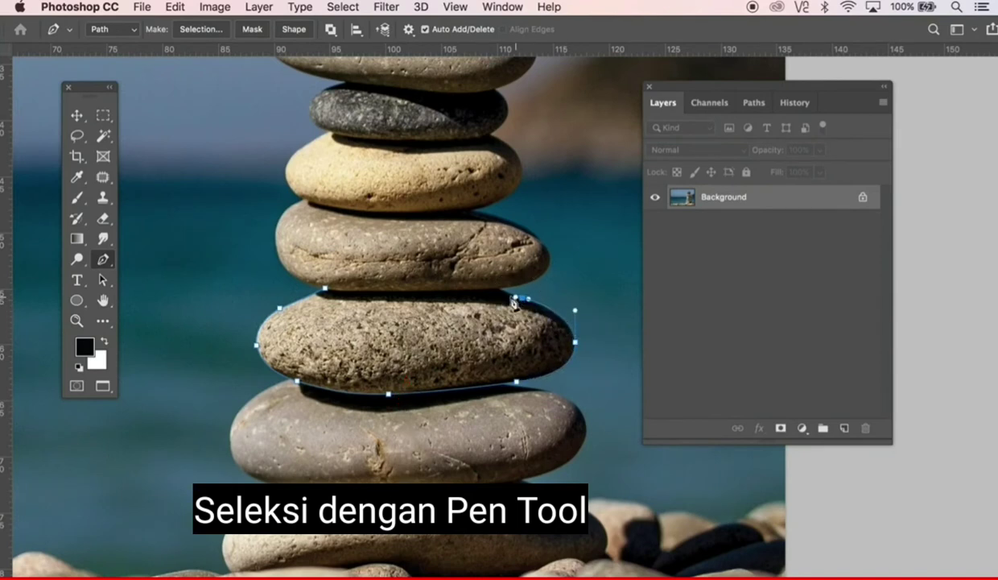
click(496, 295)
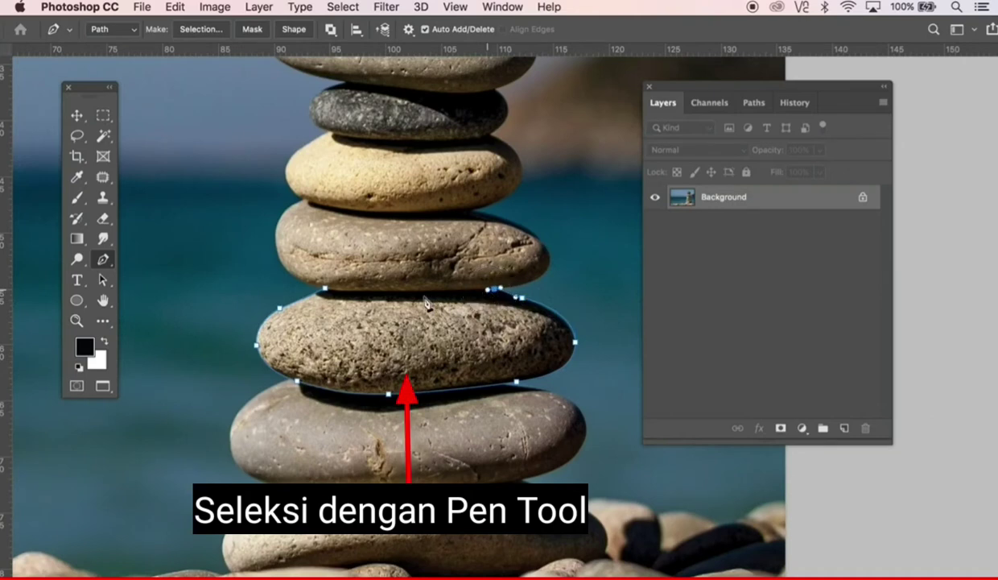
click(403, 295)
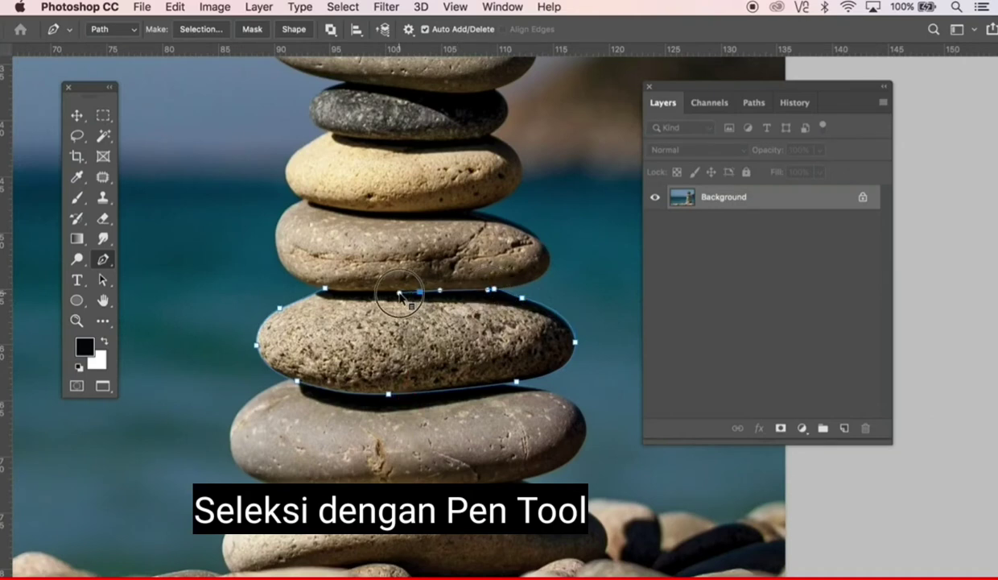
click(361, 293)
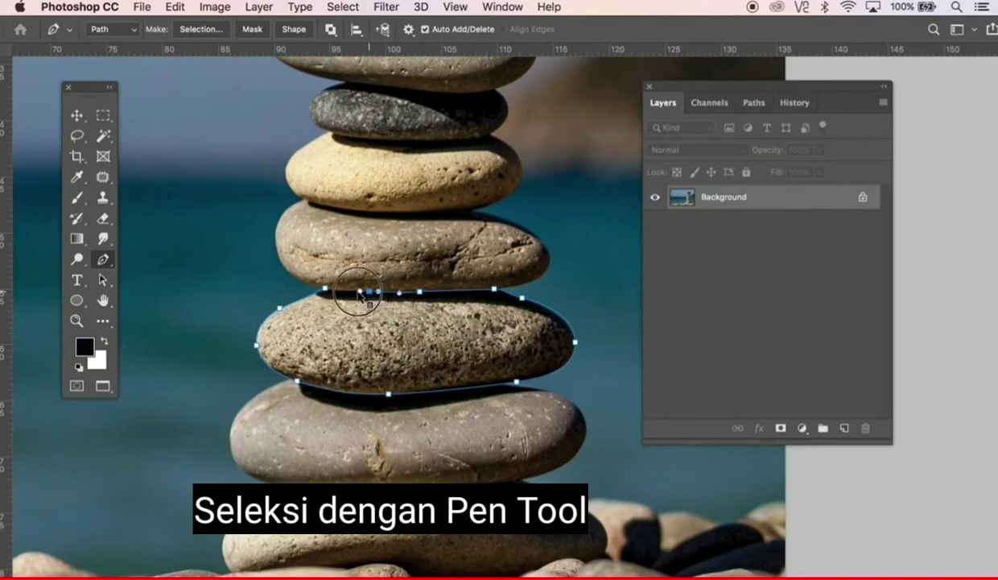
drag(360, 295, 357, 295)
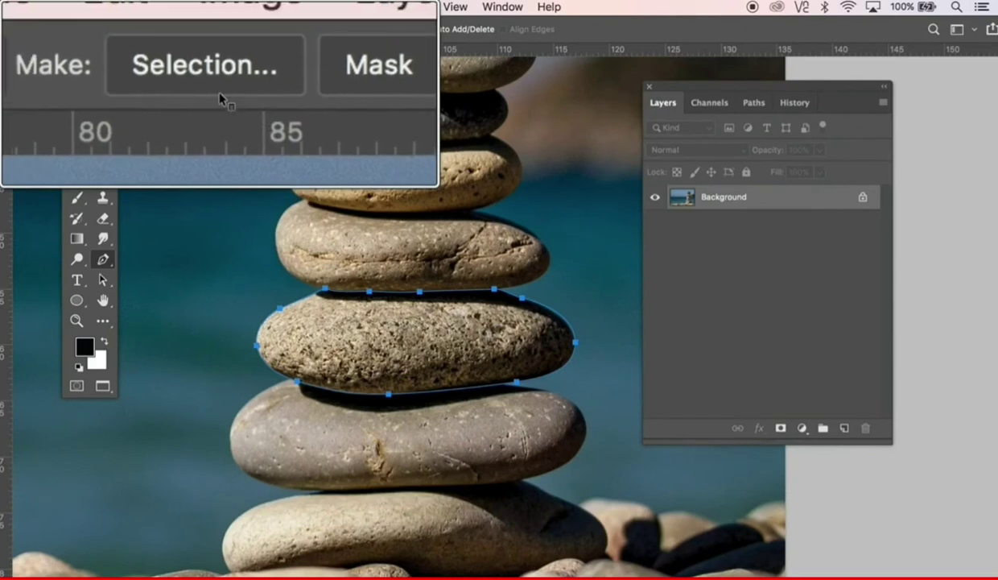
Convert the stone path to a 1-pixel-feathered selection and add an empty Layer 1 above Background.
click(202, 30)
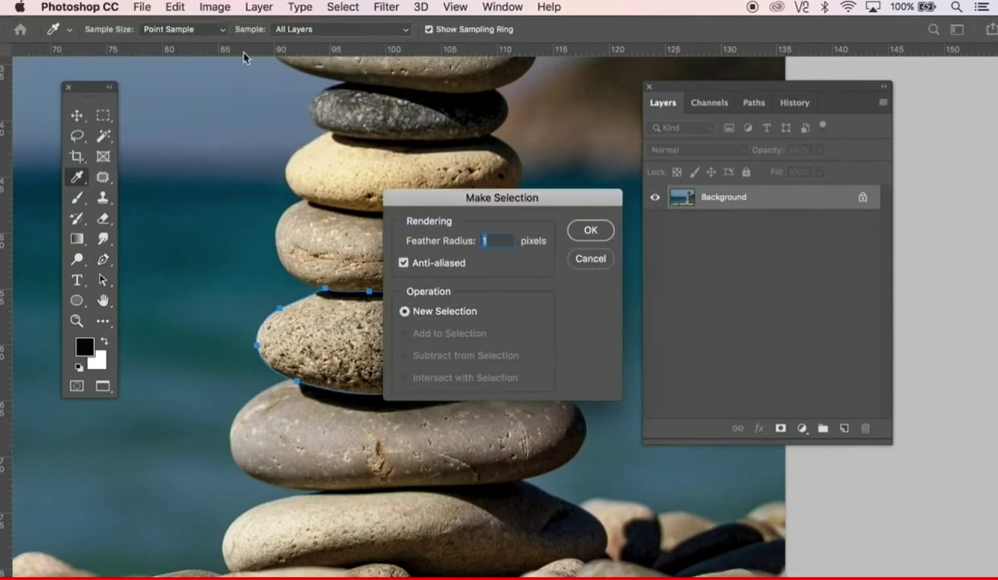
click(591, 231)
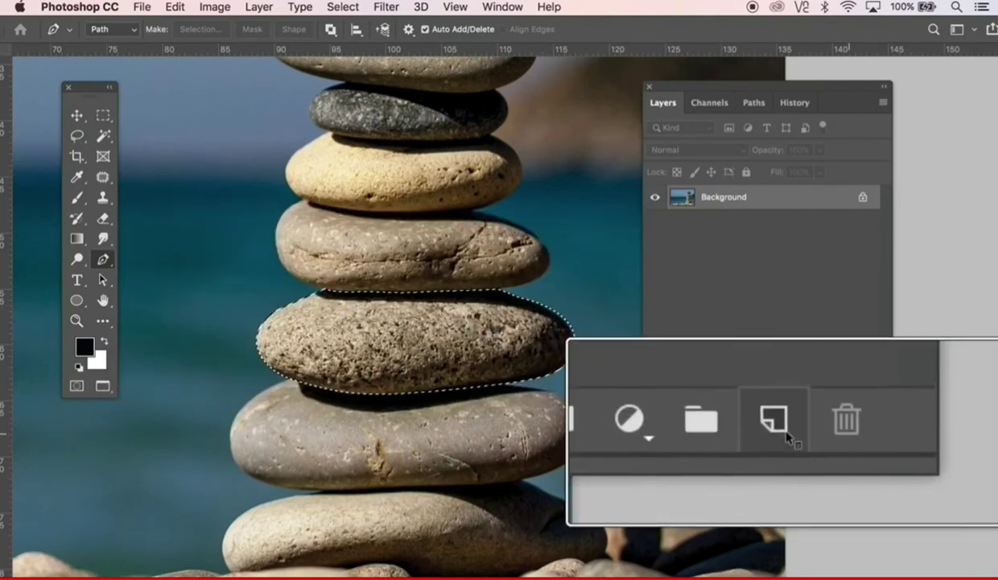
click(845, 428)
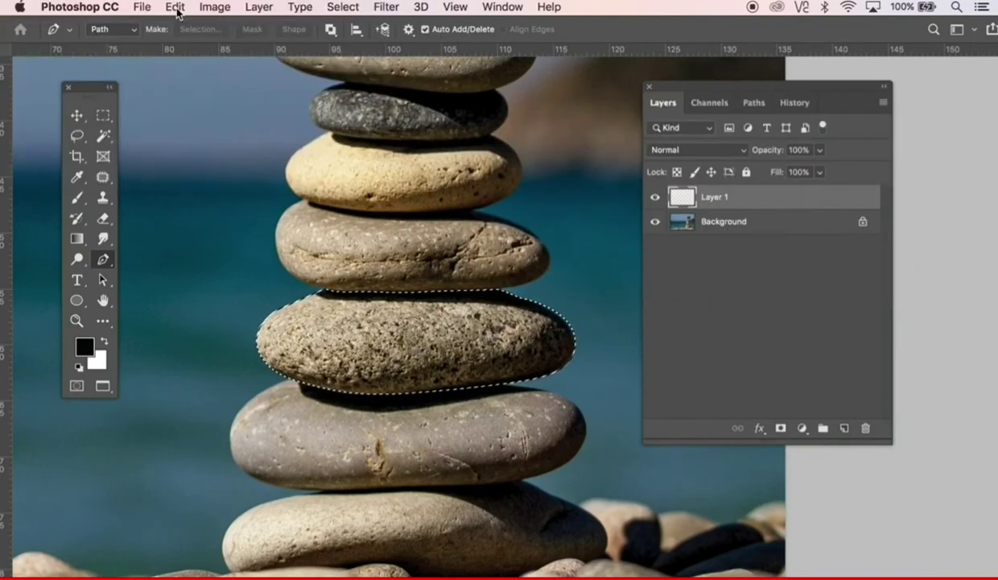
click(177, 13)
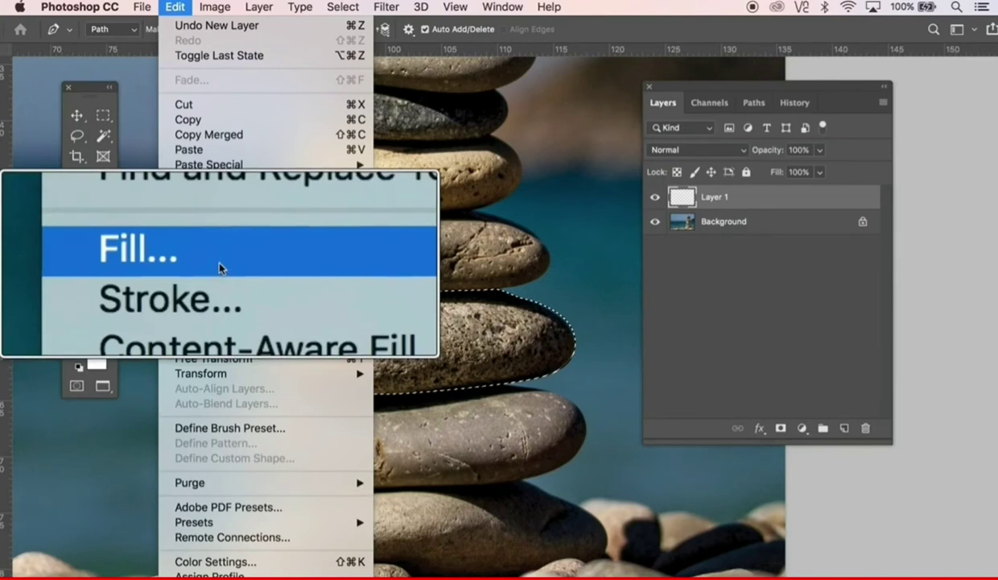
Use Edit > Fill with Contents set to Pattern, choosing a grey speckled noise pattern from the Custom Pattern list.
click(214, 258)
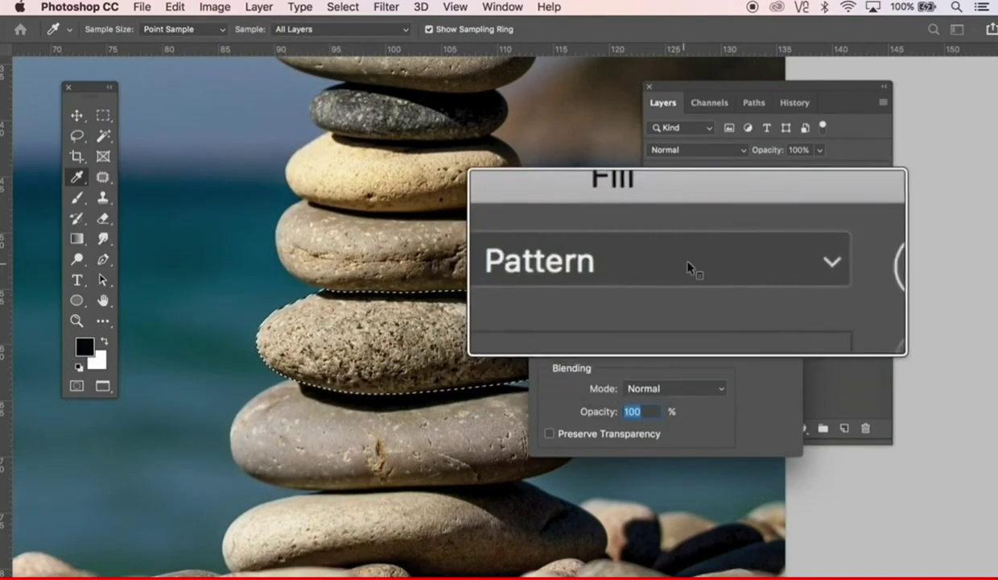
click(680, 260)
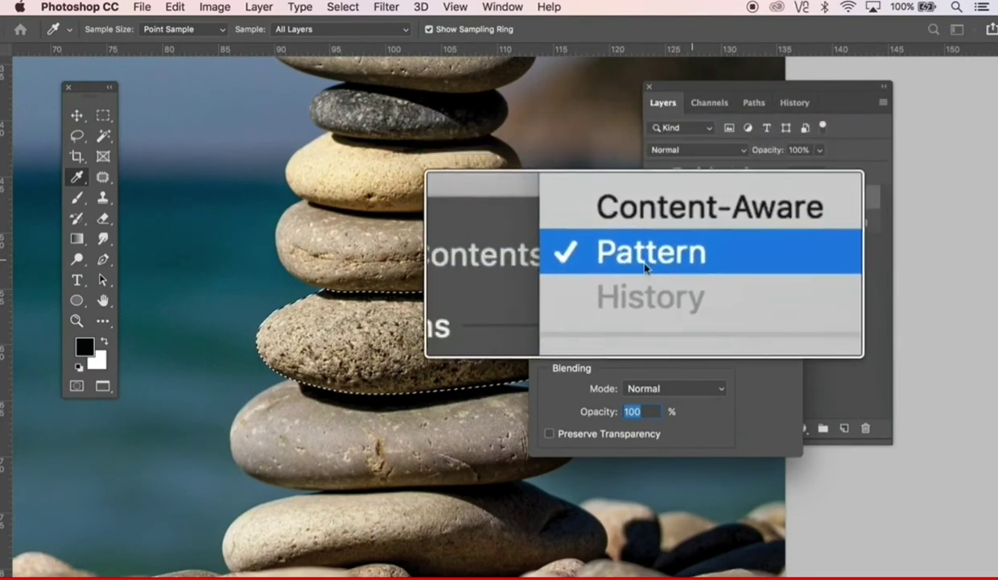
click(658, 263)
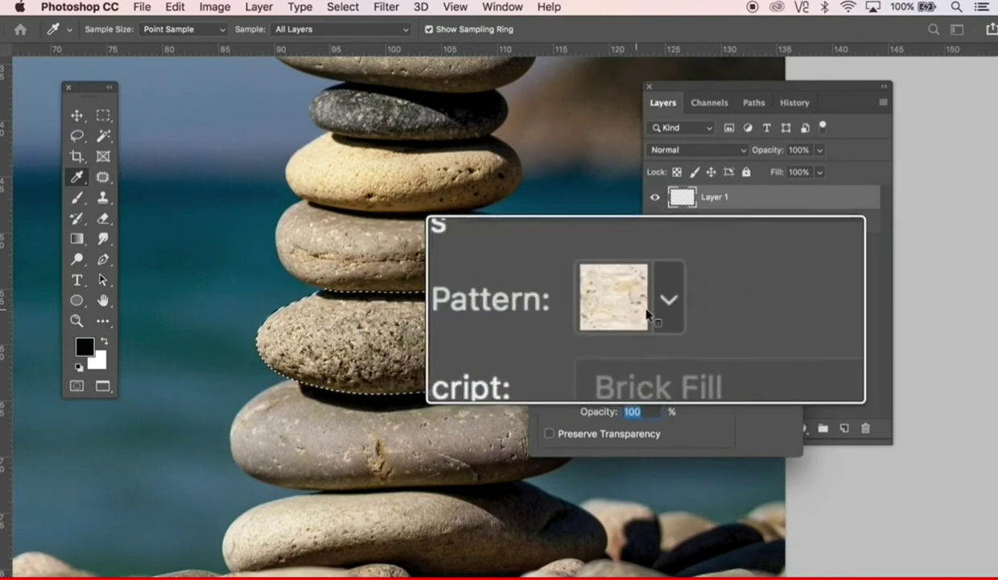
key(alt)
click(653, 306)
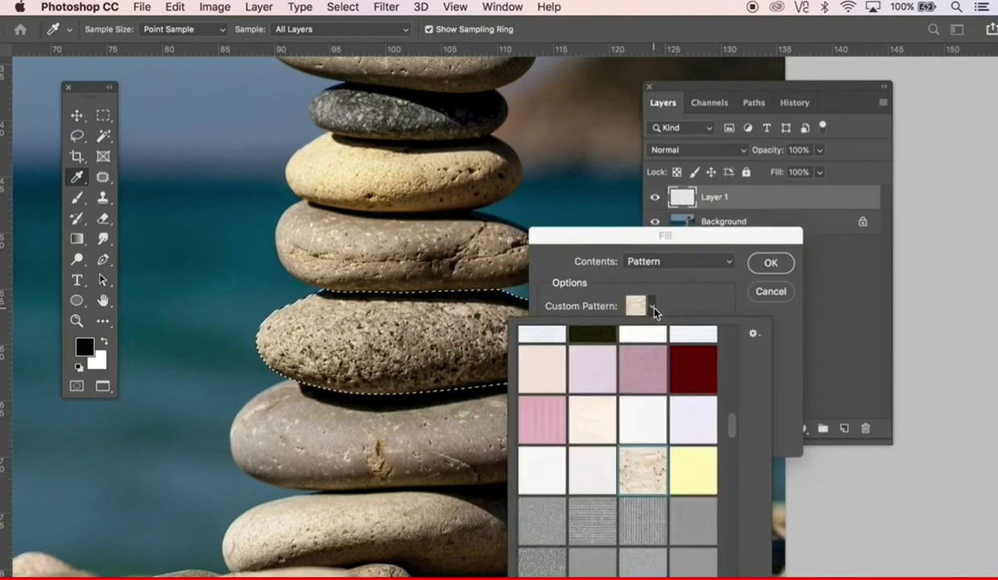
scroll(655, 430, down, 1)
scroll(655, 451, down, 2)
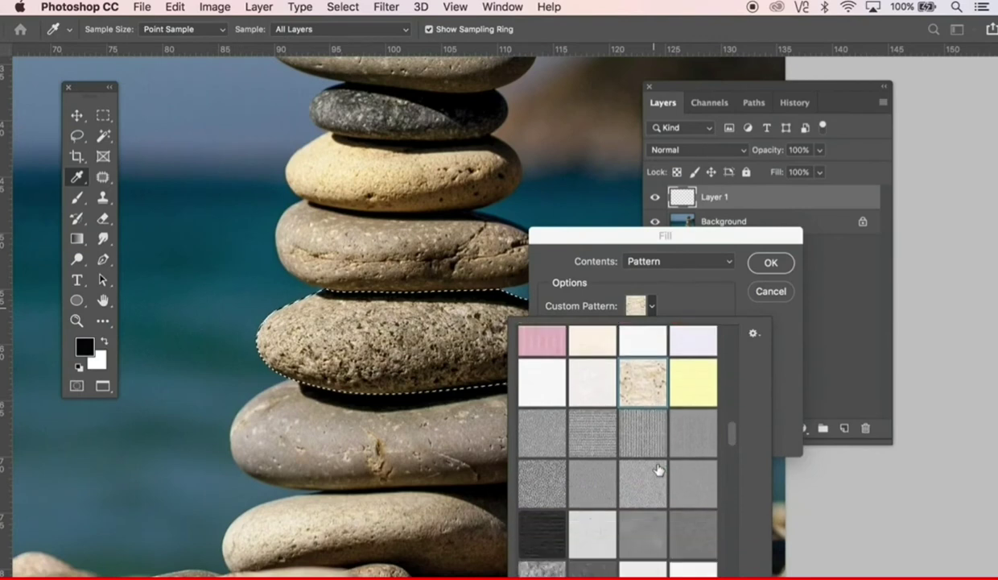
scroll(658, 470, down, 2)
scroll(658, 475, down, 1)
scroll(661, 481, down, 1)
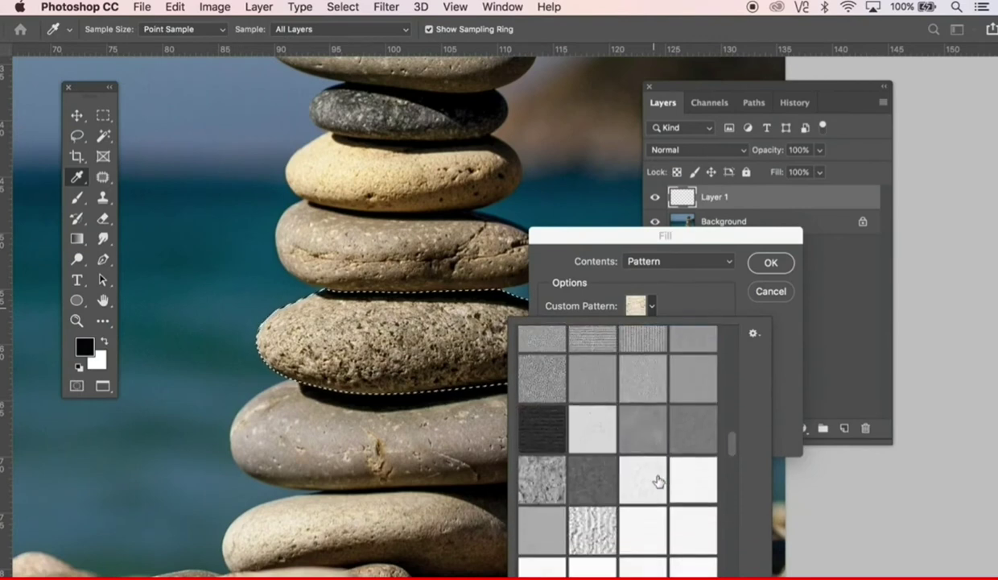
scroll(654, 475, down, 1)
scroll(661, 481, down, 2)
scroll(661, 489, down, 1)
scroll(660, 490, down, 1)
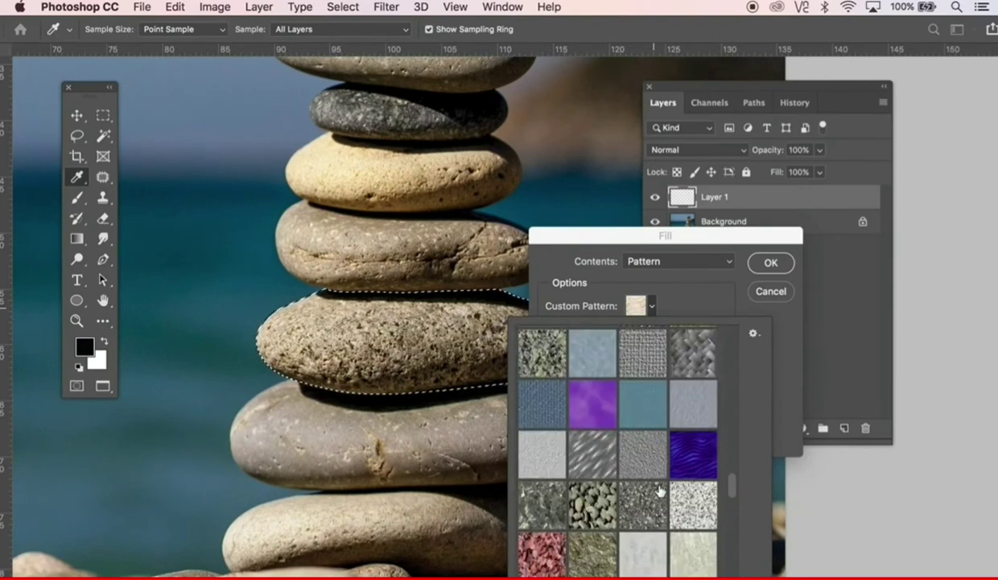
scroll(660, 491, down, 2)
scroll(660, 494, down, 2)
scroll(658, 494, down, 1)
scroll(660, 496, down, 2)
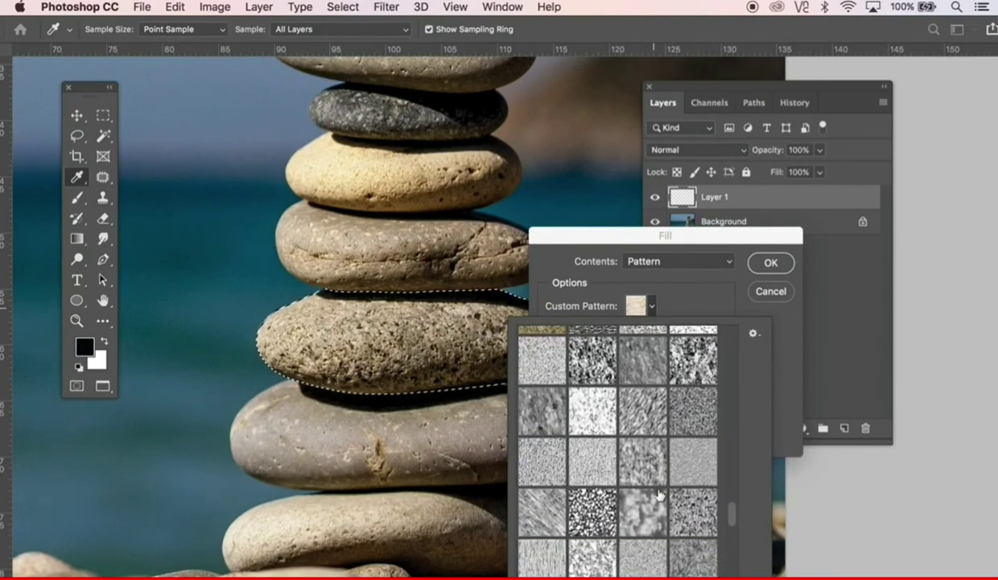
scroll(661, 500, down, 1)
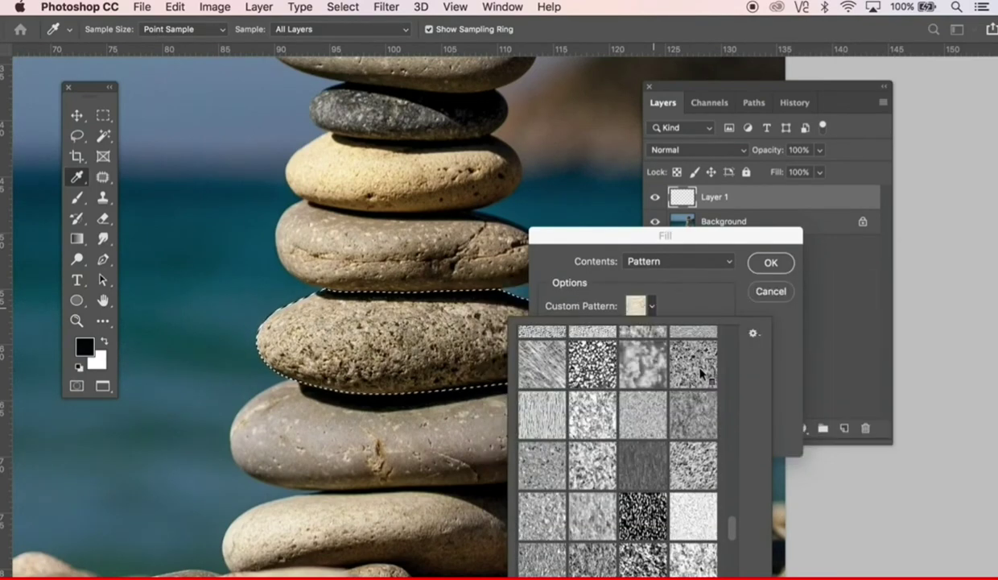
click(759, 266)
key(p)
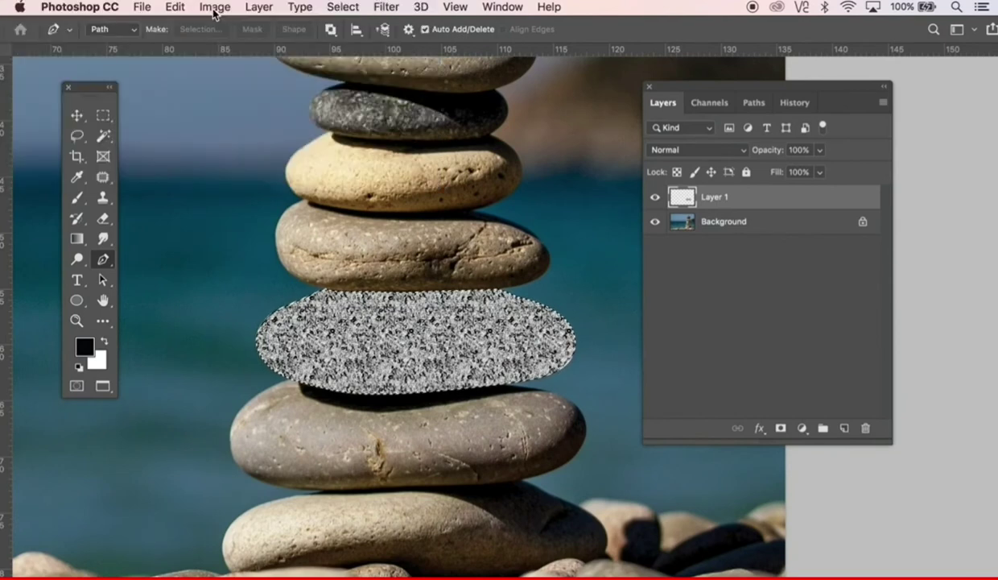
Apply Hue/Saturation with Saturation at +61, giving the stone texture a beige tint.
click(214, 10)
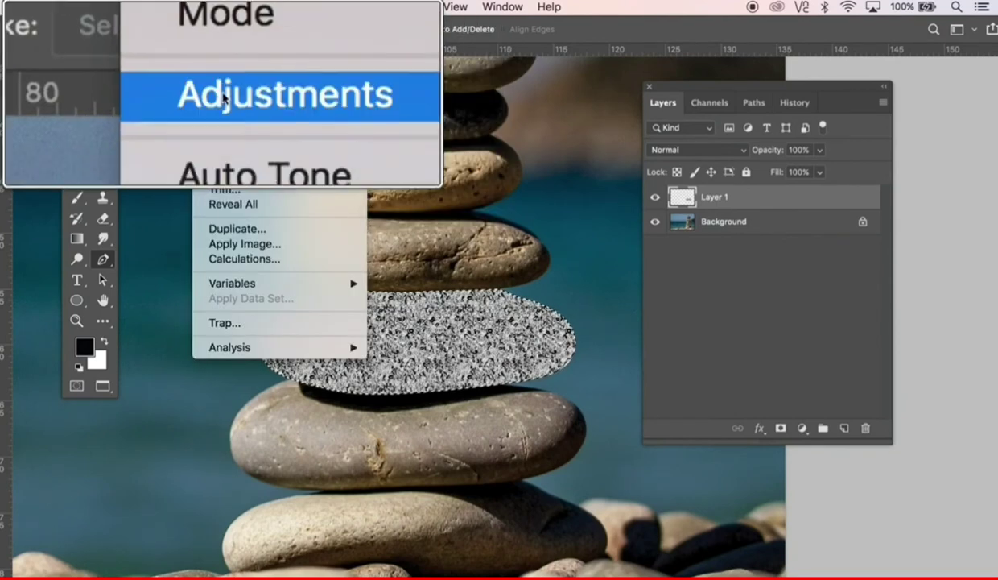
mouse_move(241, 51)
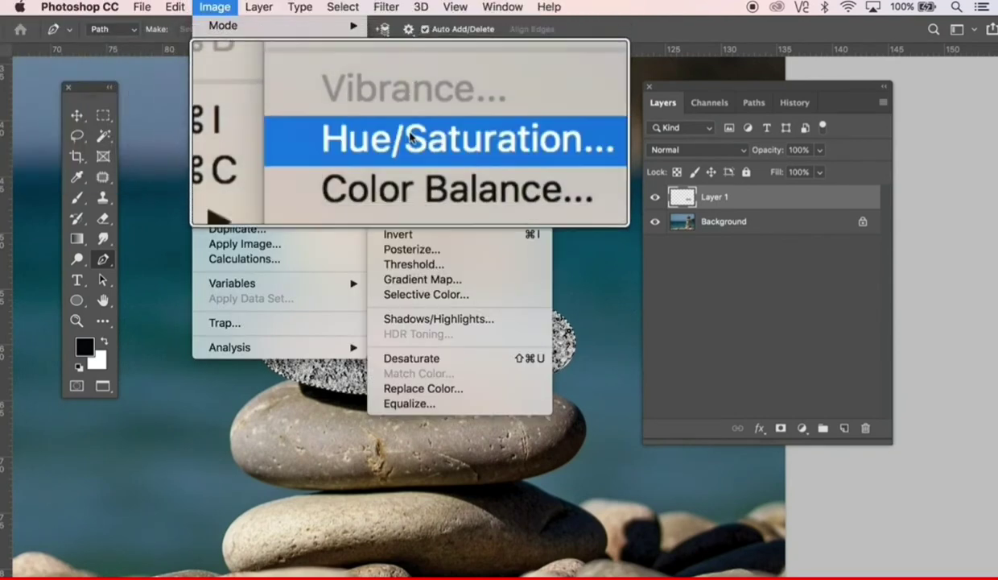
click(410, 140)
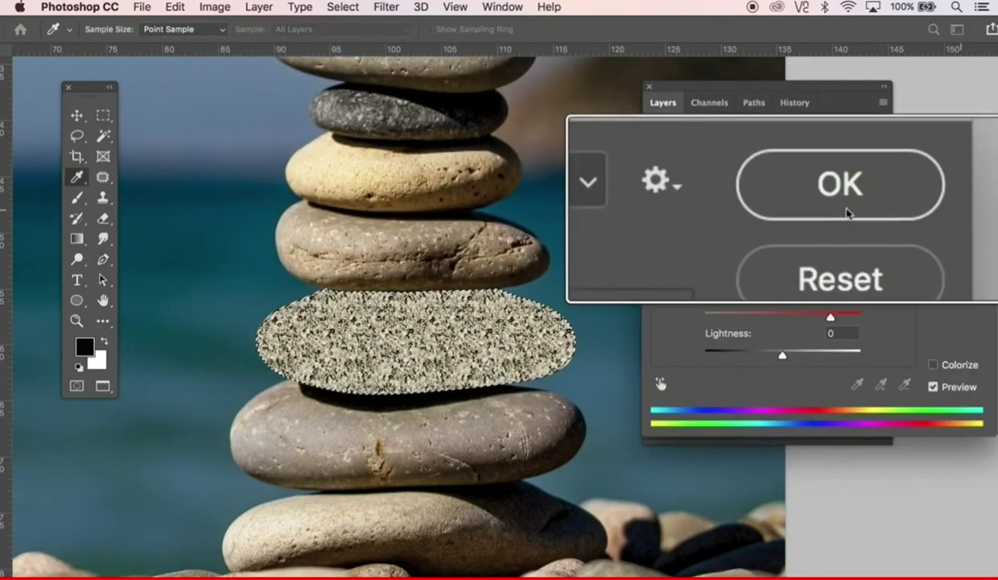
drag(933, 181, 666, 171)
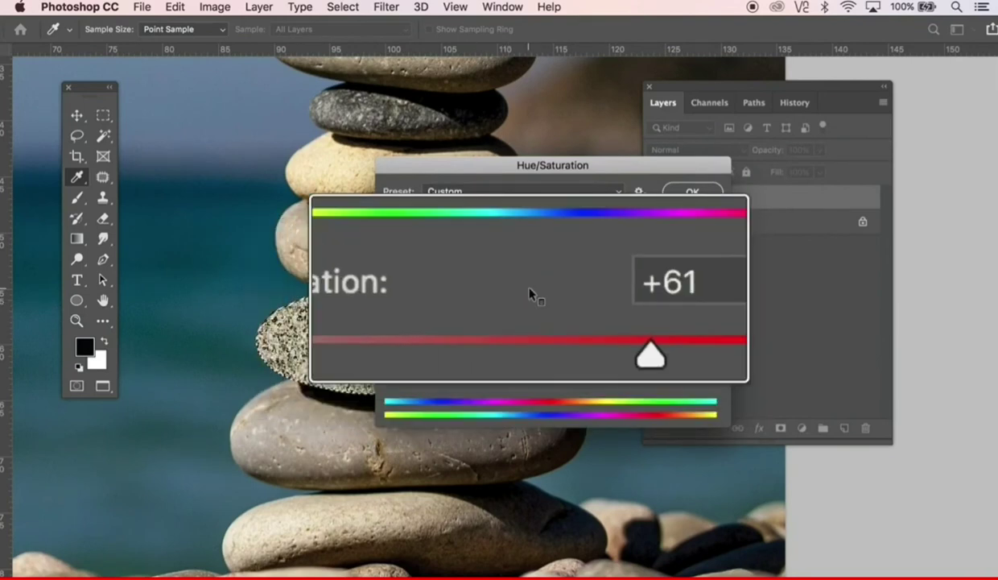
click(690, 193)
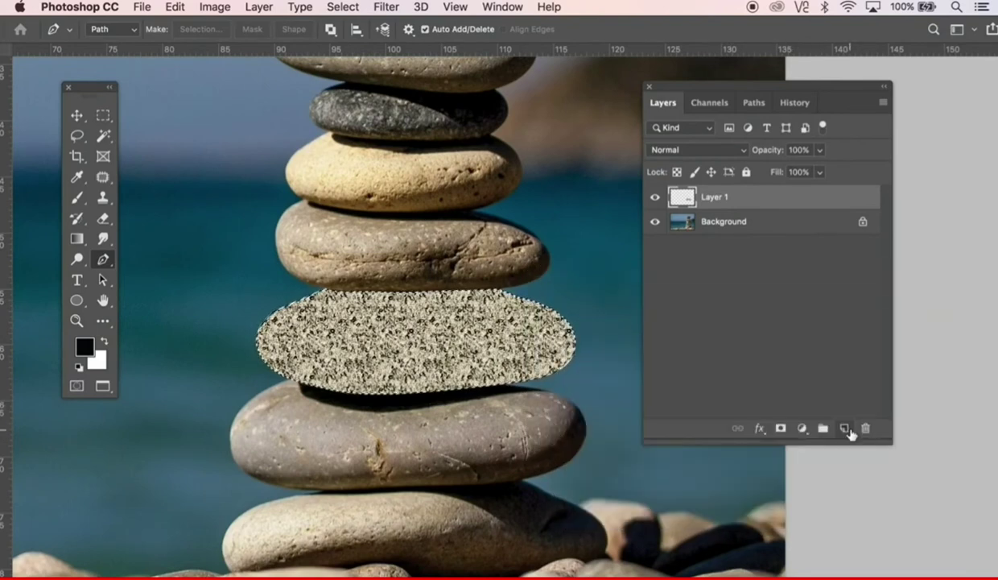
Add a new Layer 2 and select the Brush tool, briefly hiding and showing the texture.
click(845, 428)
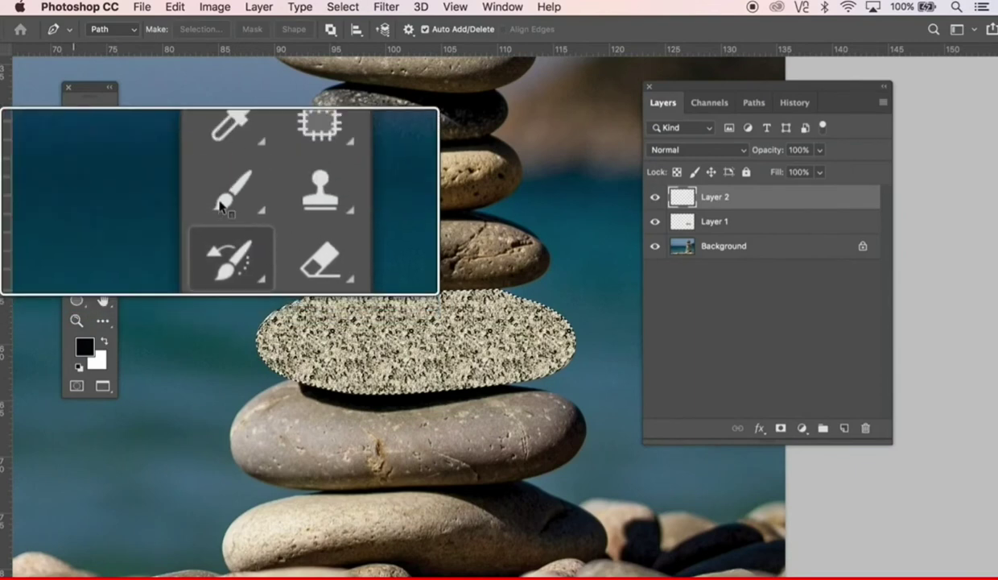
click(220, 205)
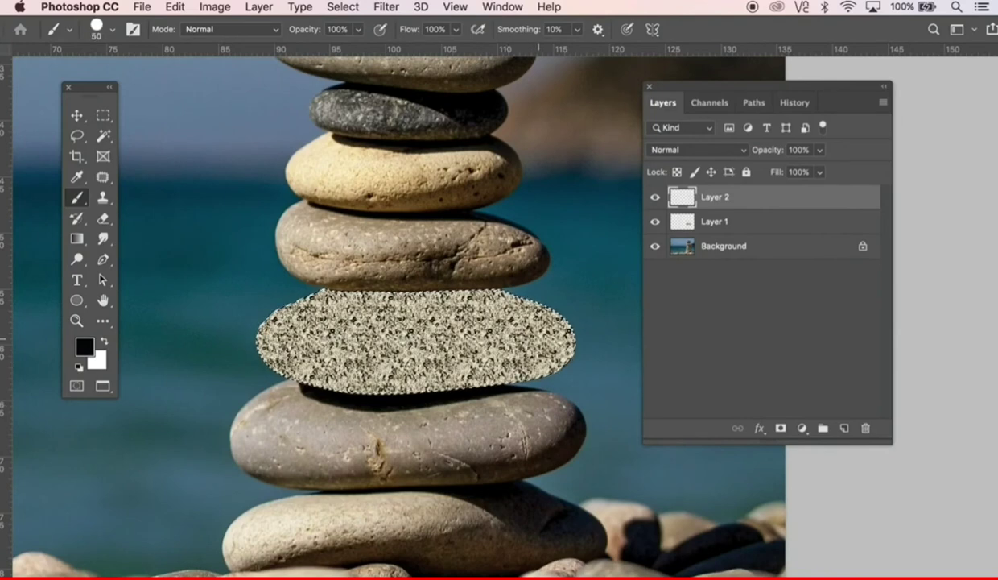
click(655, 226)
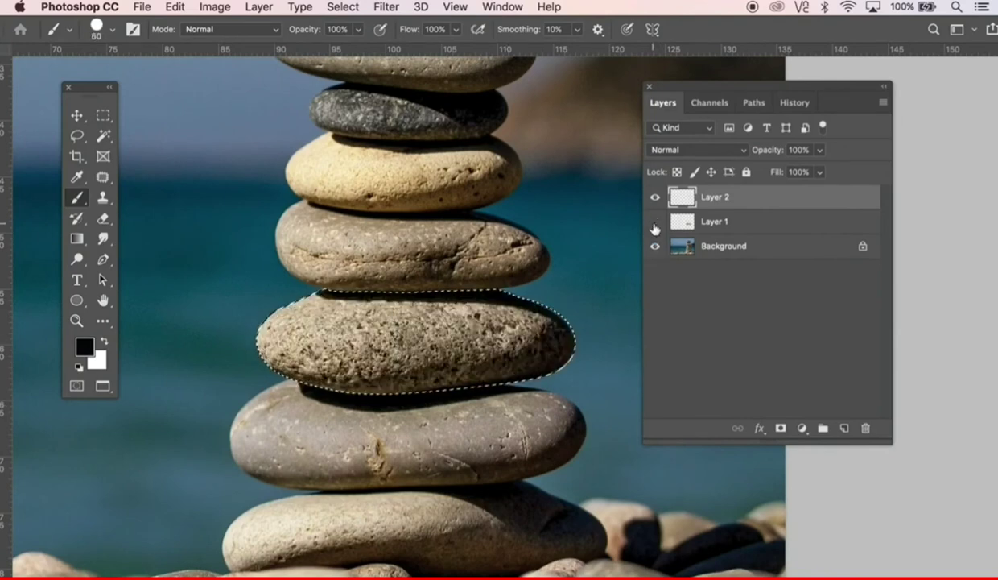
click(655, 222)
Paint black shading with a 250 px brush along the stone's lower edge, then hide both added layers.
key(bracketright)
key(bracketright)
key(bracketright)
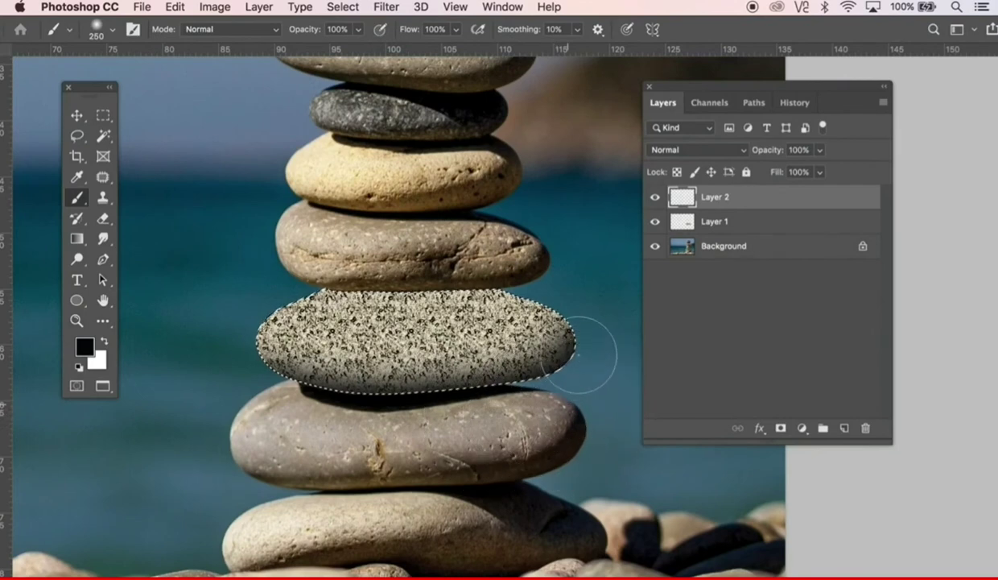
mouse_move(568, 355)
mouse_down()
mouse_move(576, 356)
mouse_move(214, 413)
mouse_up()
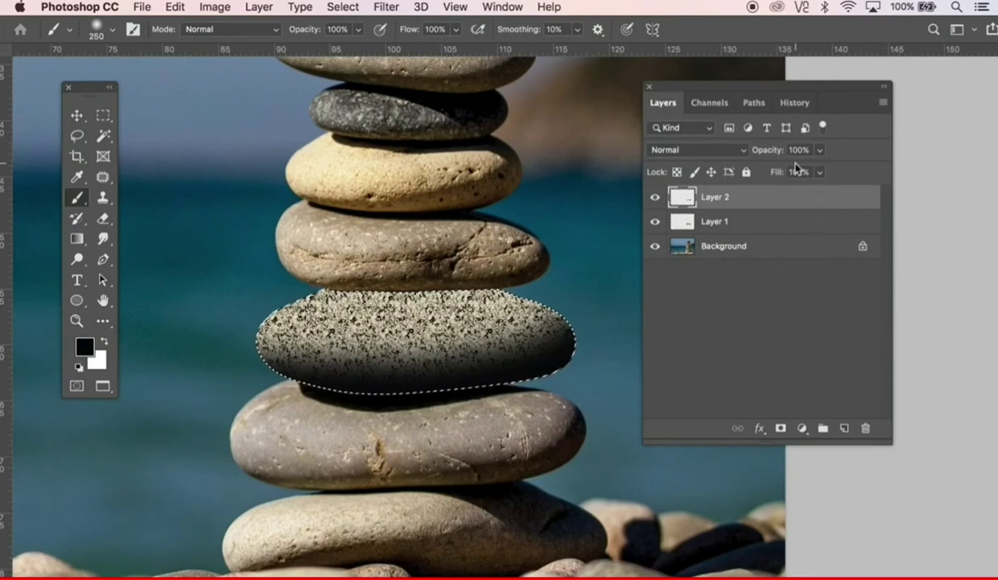
click(655, 221)
click(655, 197)
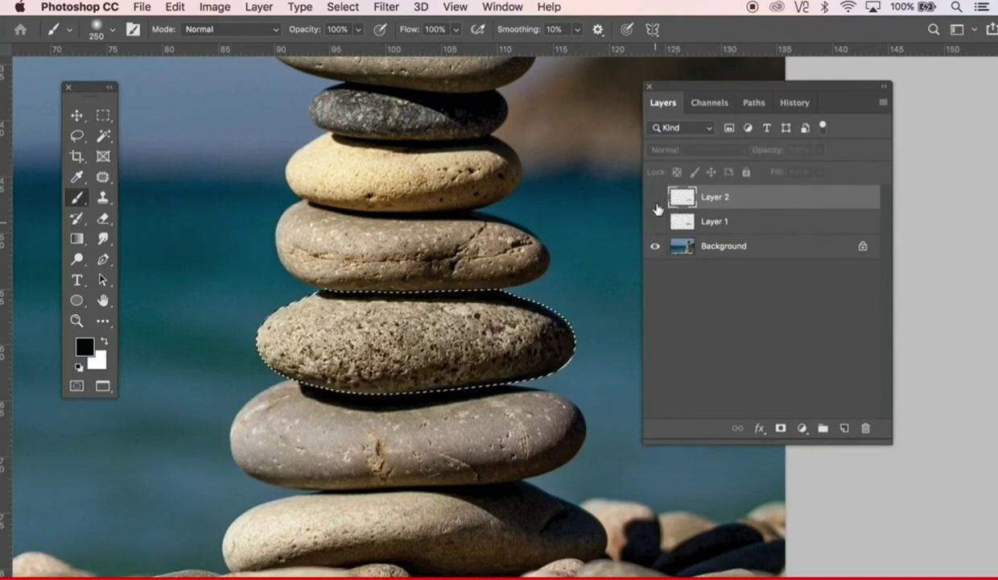
Make Layers 1 and 2 visible again and set Layer 2's opacity to 77%.
click(654, 222)
click(655, 197)
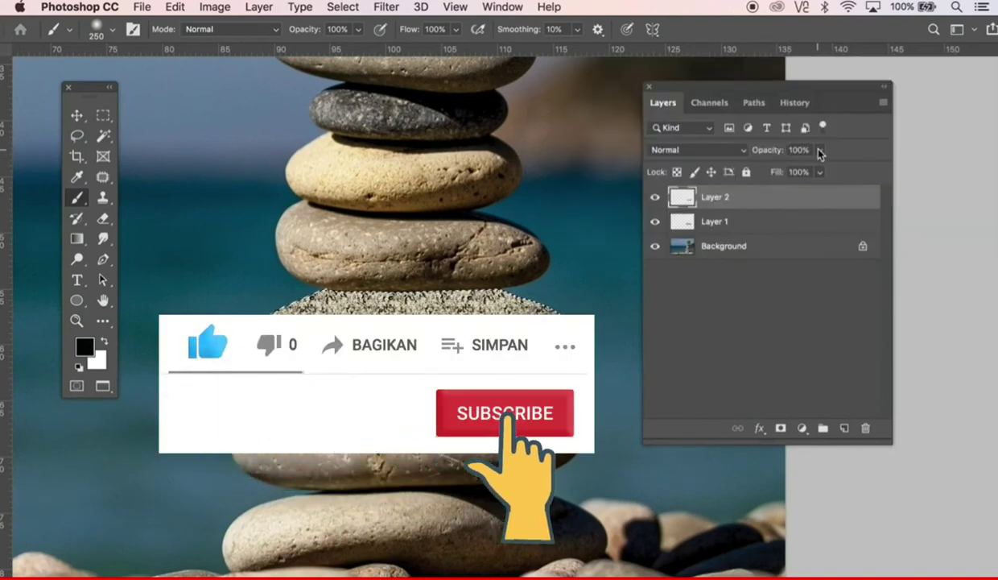
click(820, 150)
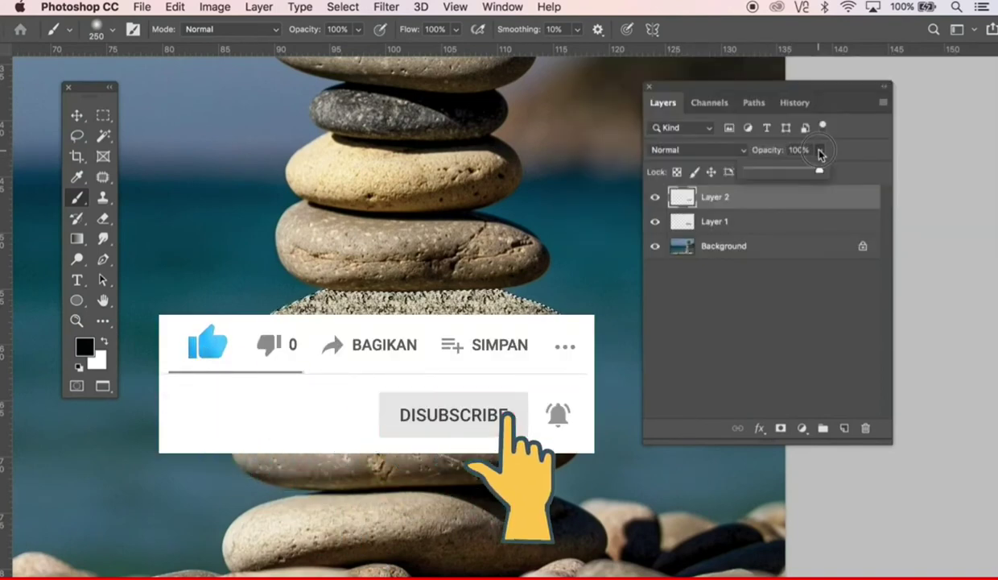
drag(820, 171, 802, 174)
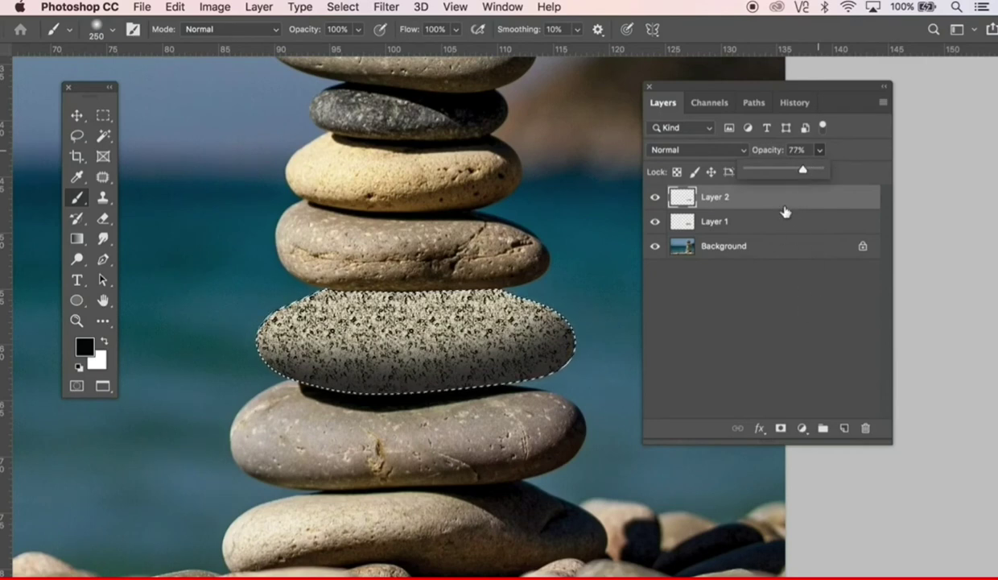
click(749, 225)
click(743, 203)
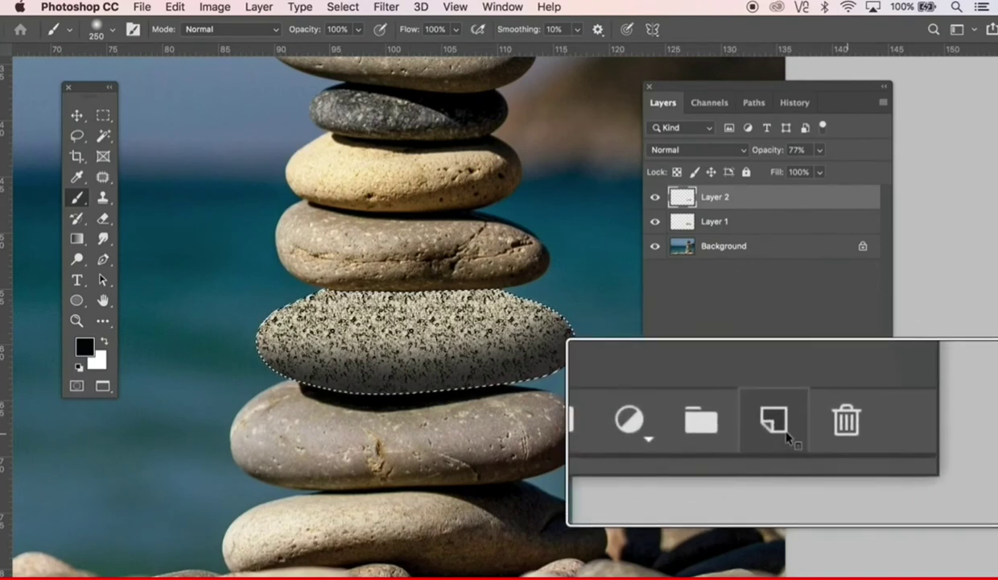
Add an empty Layer 3 at the top of the stack and deselect the stone.
click(844, 430)
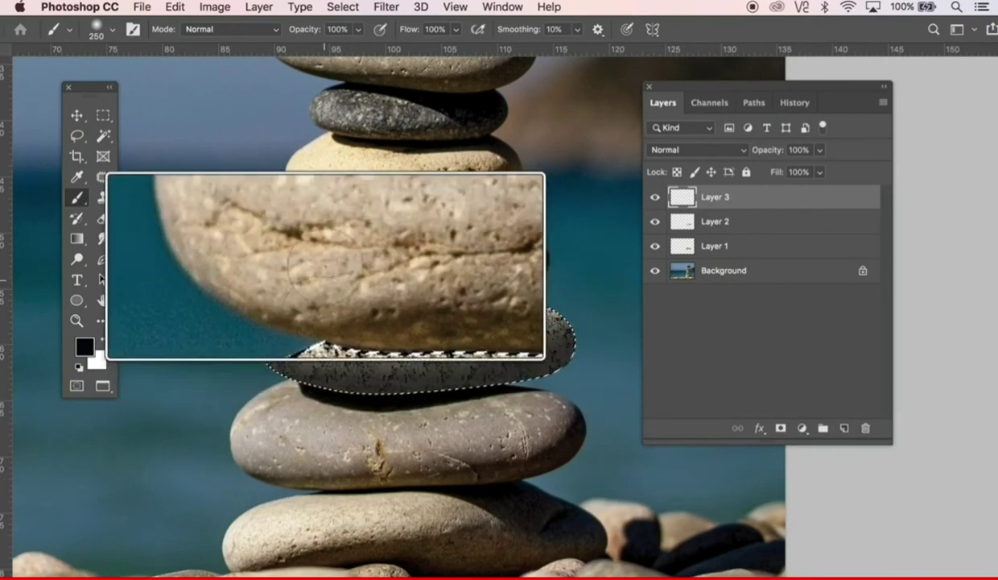
click(341, 8)
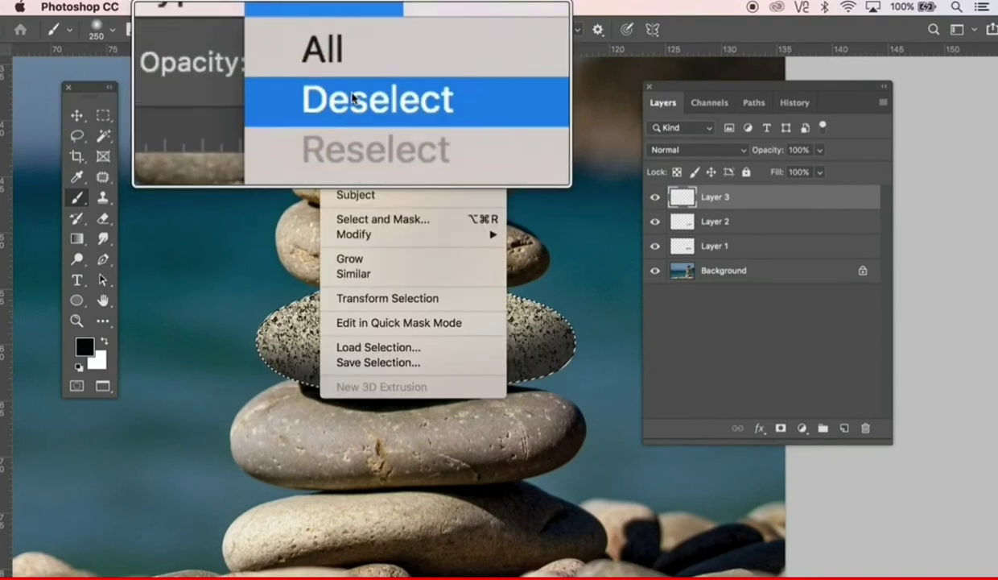
click(351, 40)
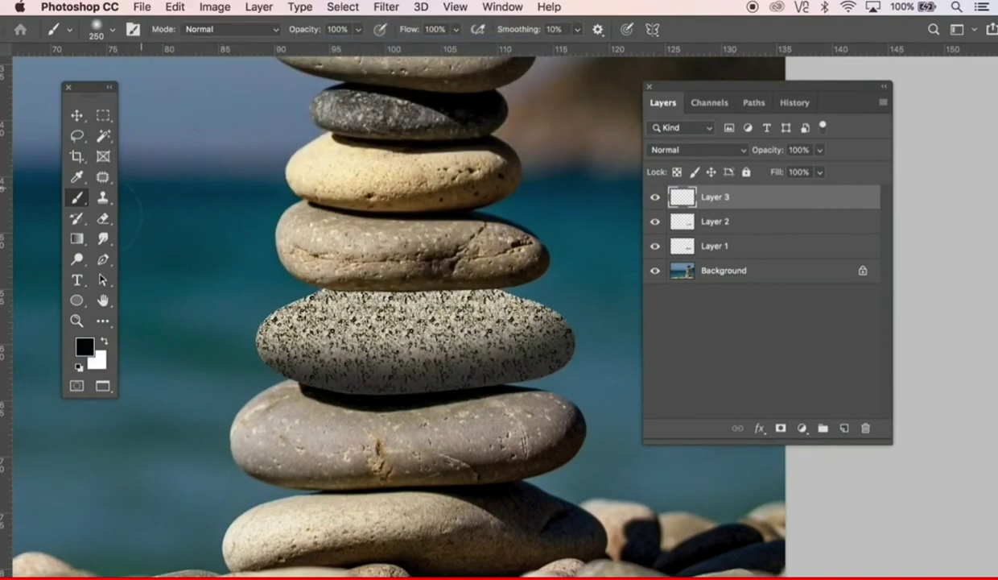
Switch to the Pen Tool and hide the Layer 1 texture.
click(103, 260)
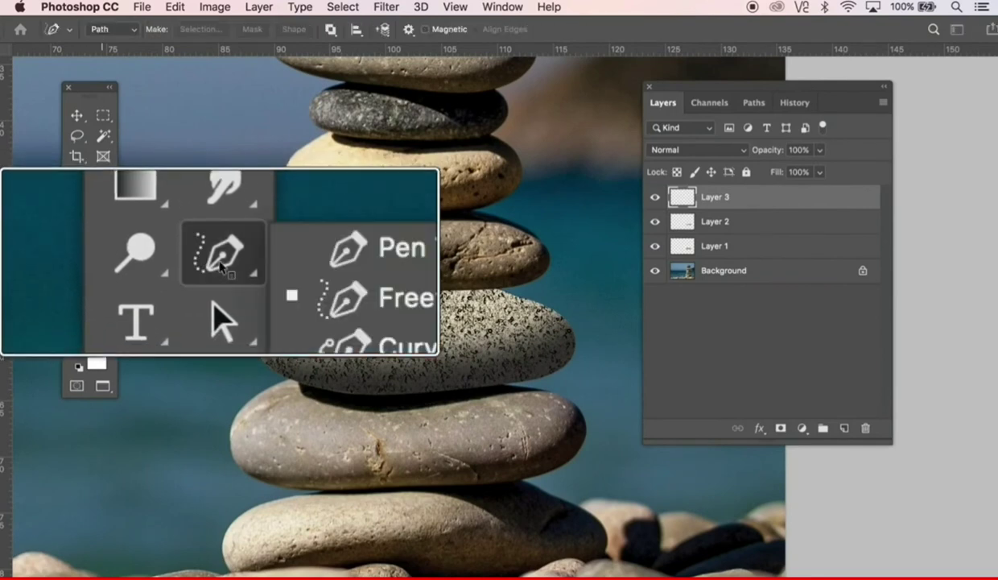
click(149, 270)
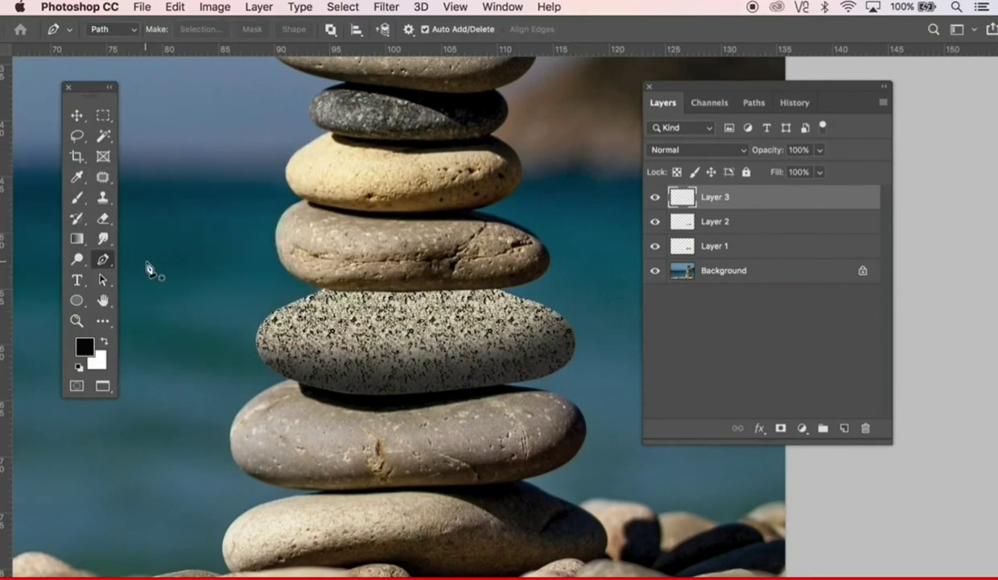
click(656, 247)
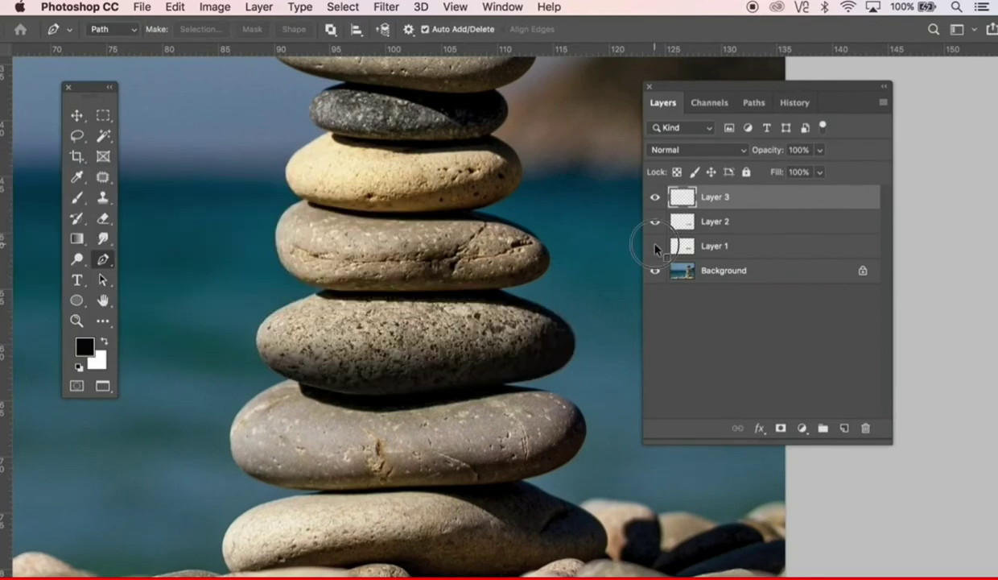
click(656, 247)
Draw a closed shadow path along the stone's top edge, looping up around the stones above.
click(309, 288)
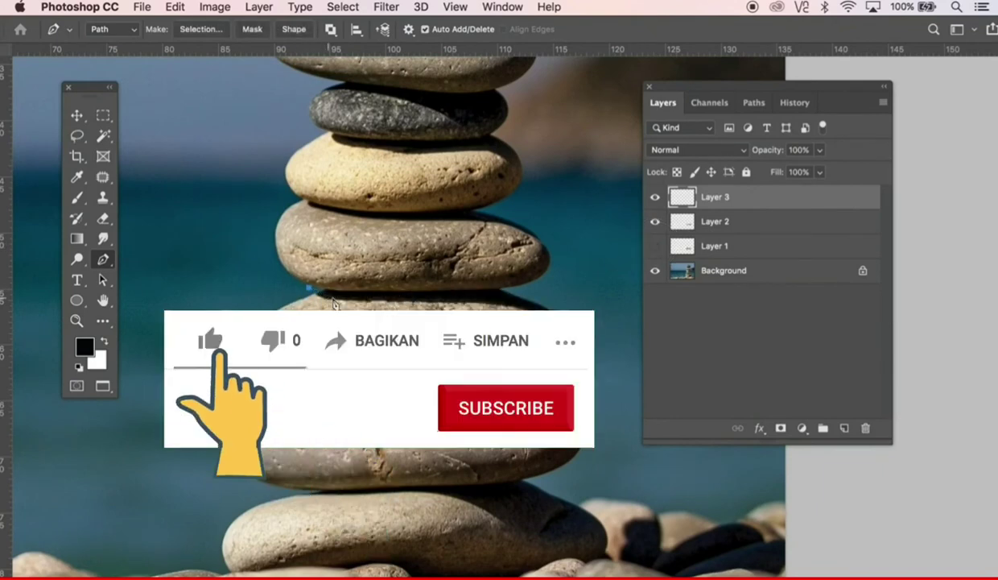
click(352, 301)
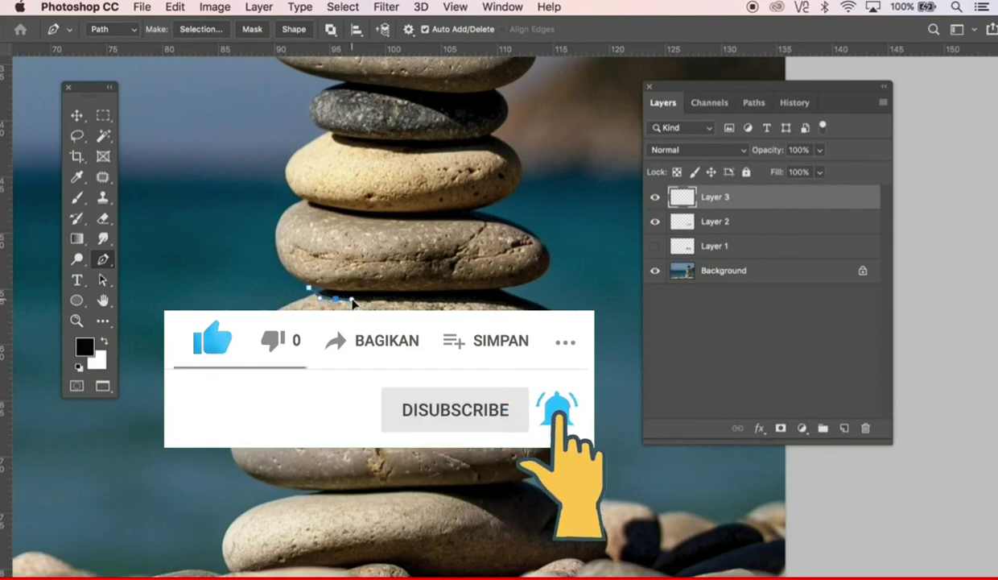
click(433, 302)
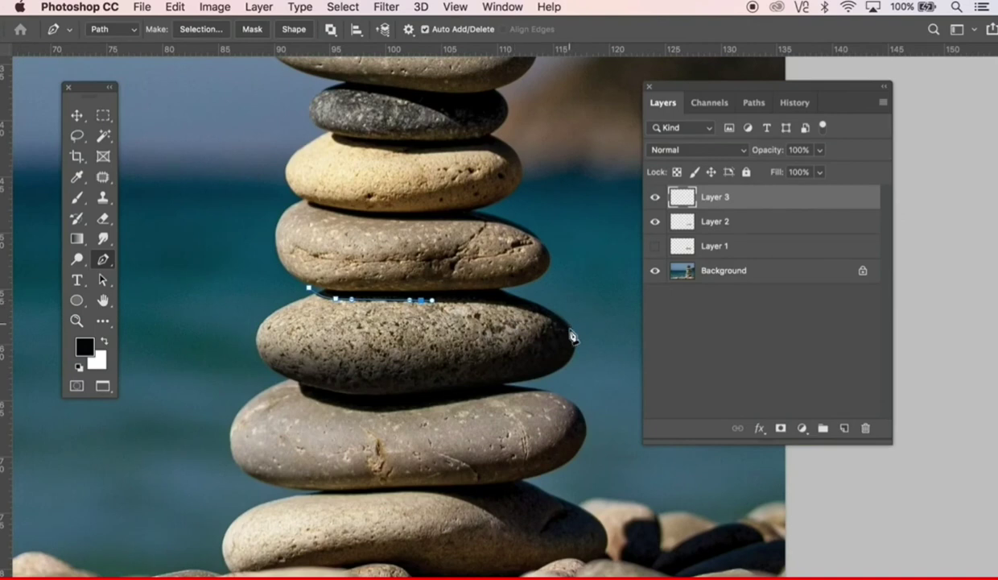
drag(579, 344, 596, 394)
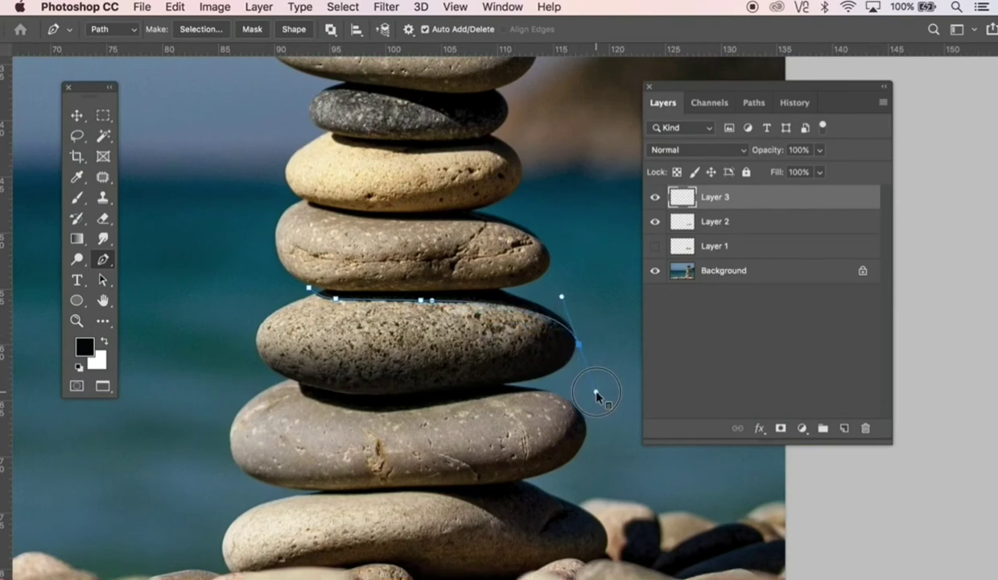
drag(484, 142, 264, 199)
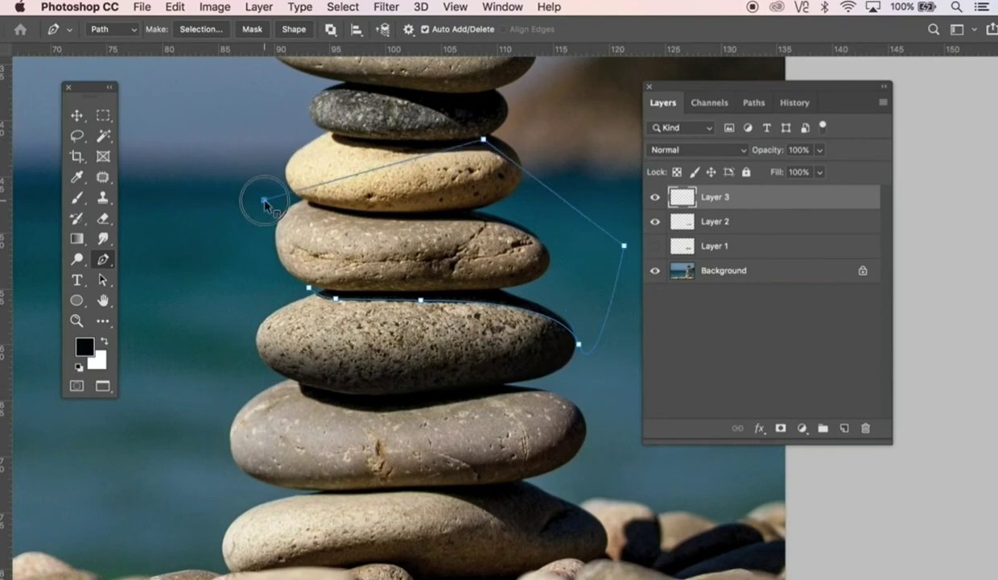
click(309, 290)
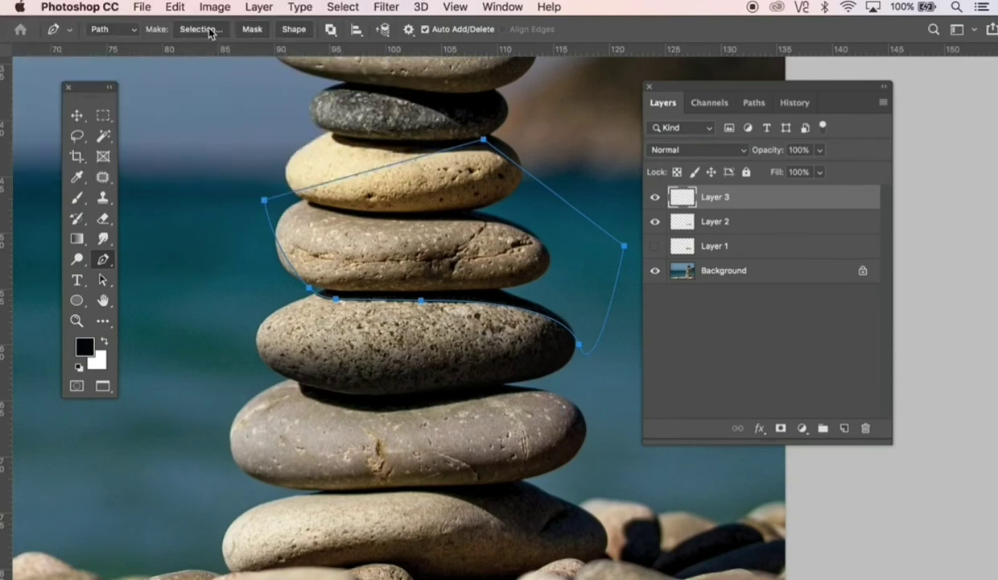
Convert the shadow path to a selection and fill it with black Foreground Color on Layer 3.
click(201, 29)
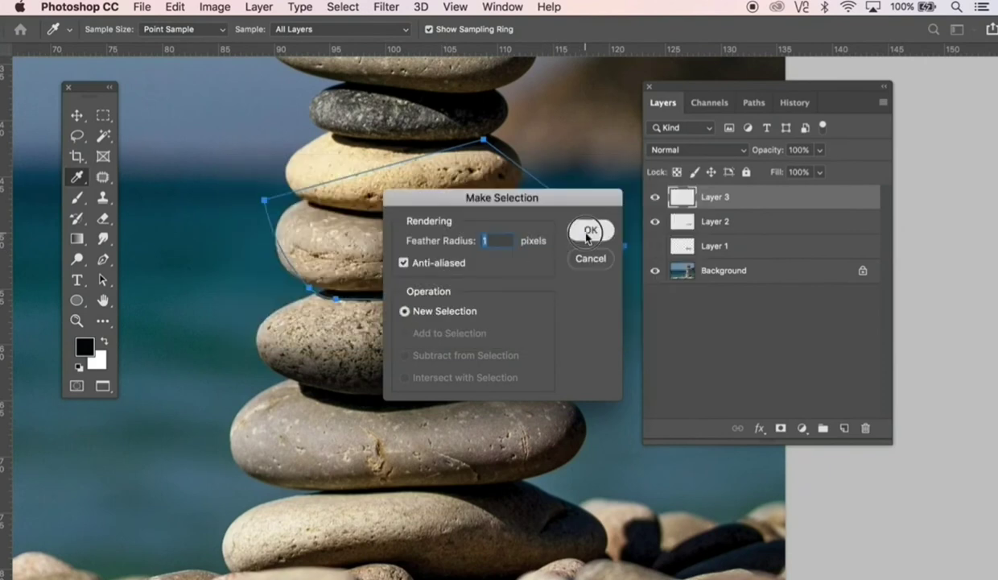
click(590, 232)
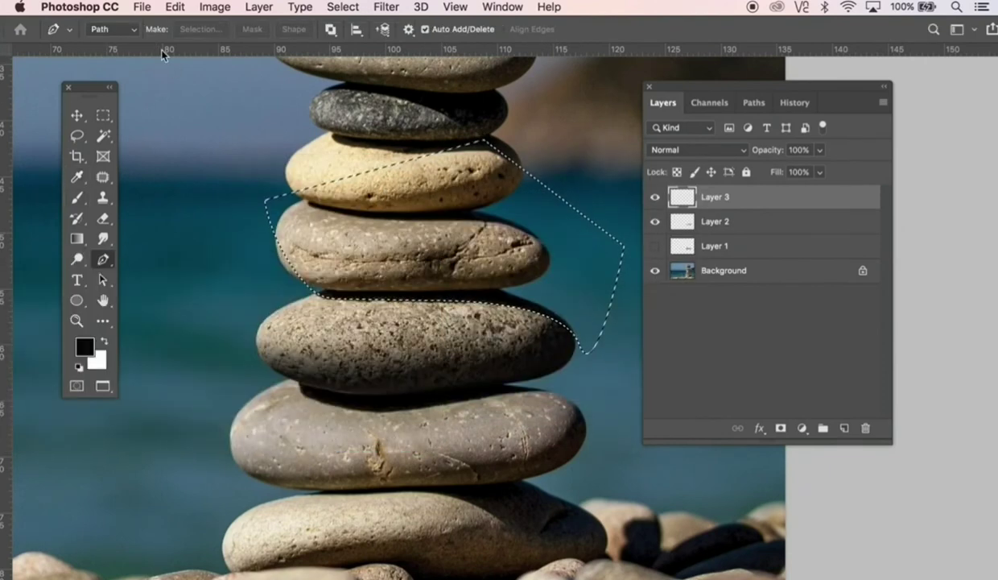
click(177, 8)
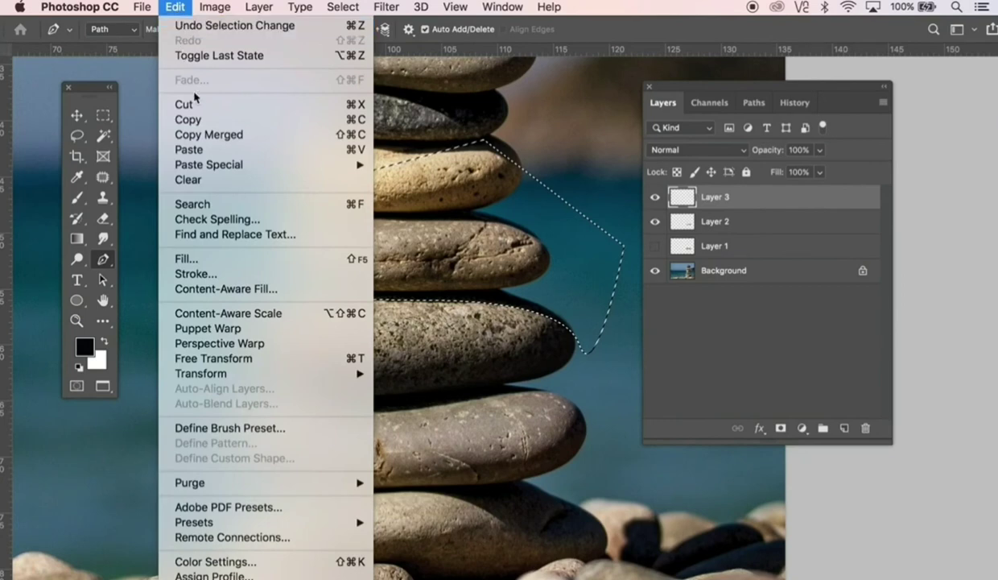
click(185, 258)
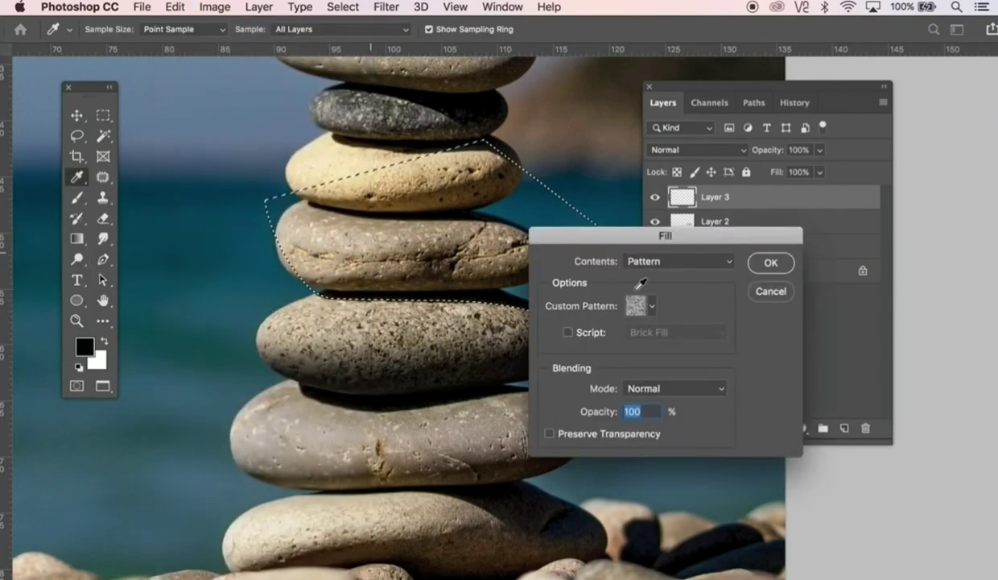
click(731, 268)
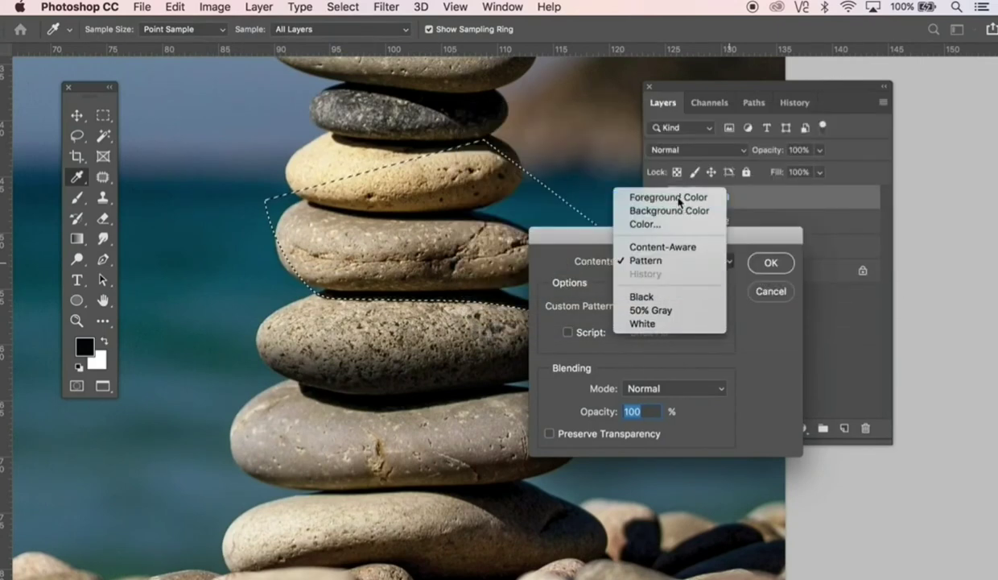
click(656, 196)
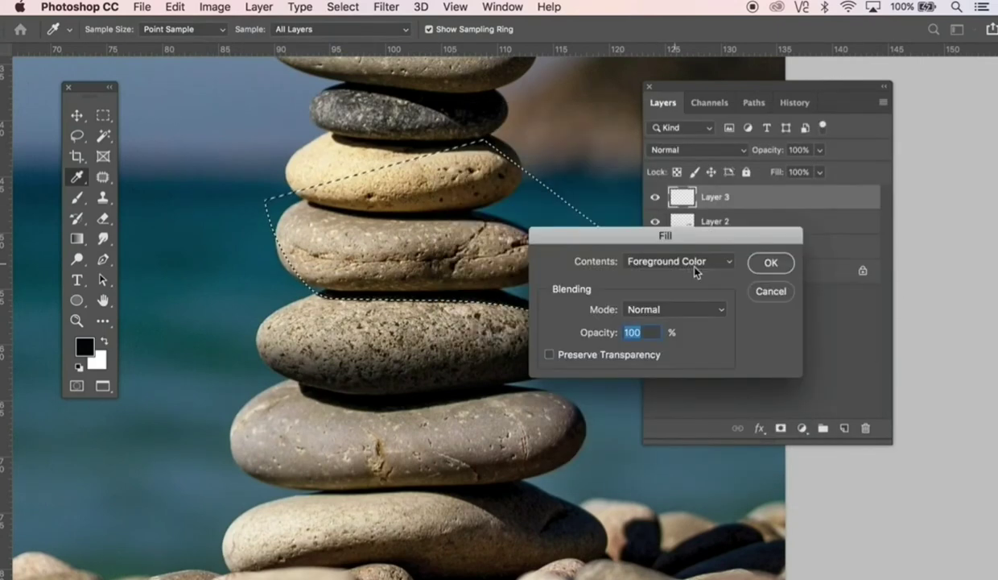
click(769, 262)
key(p)
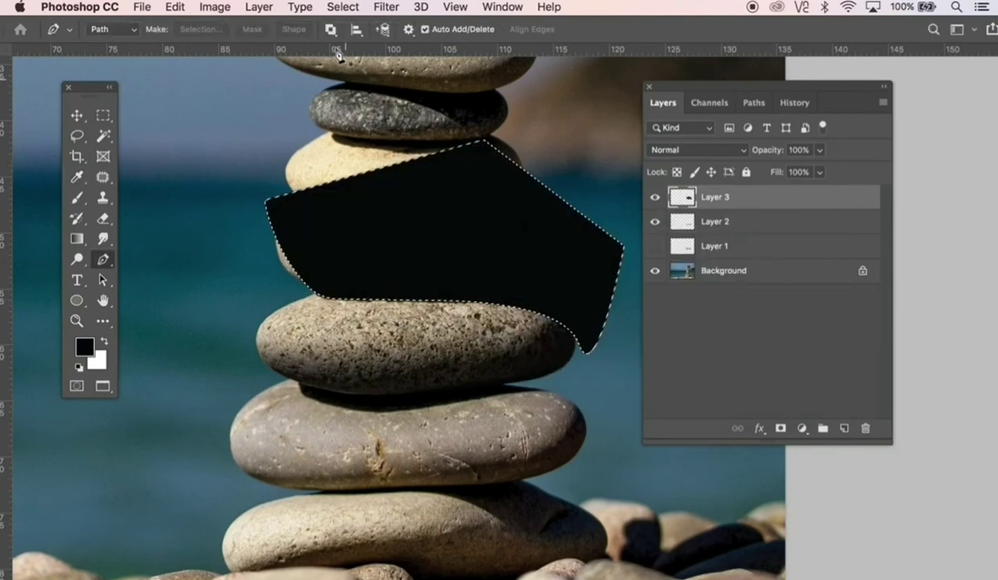
Deselect, then apply a Gaussian Blur with a 3.7-pixel radius to the black shadow.
click(343, 6)
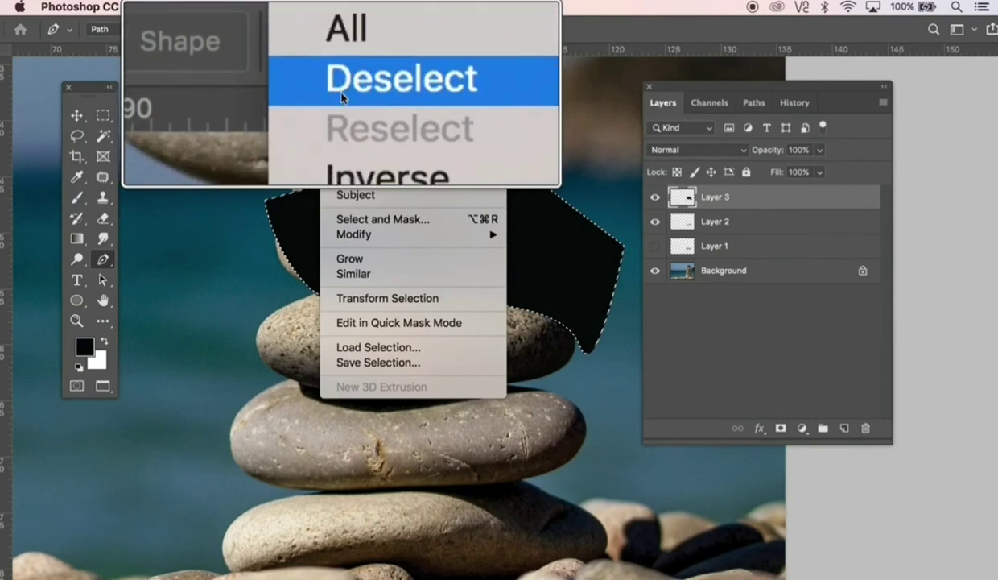
click(343, 40)
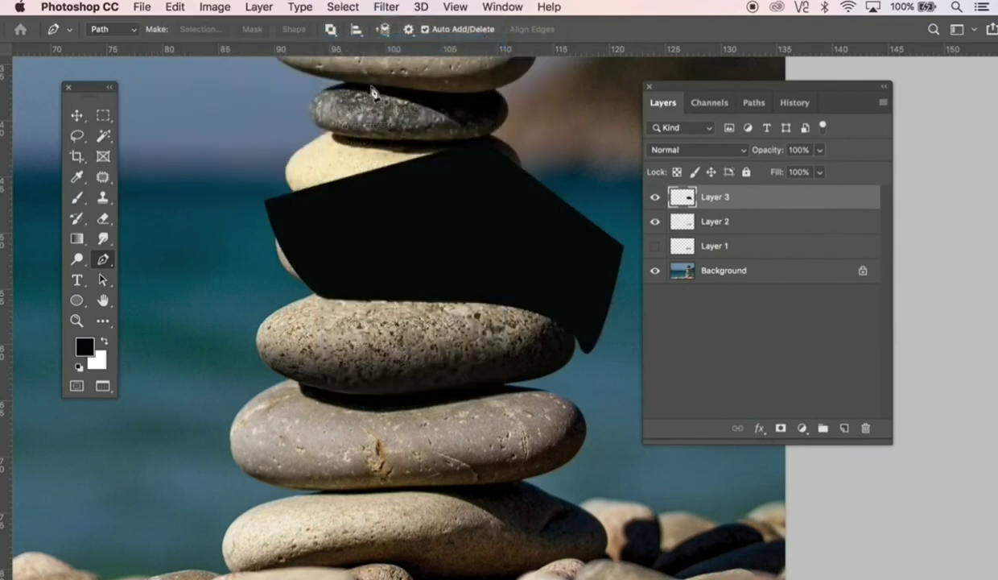
click(385, 8)
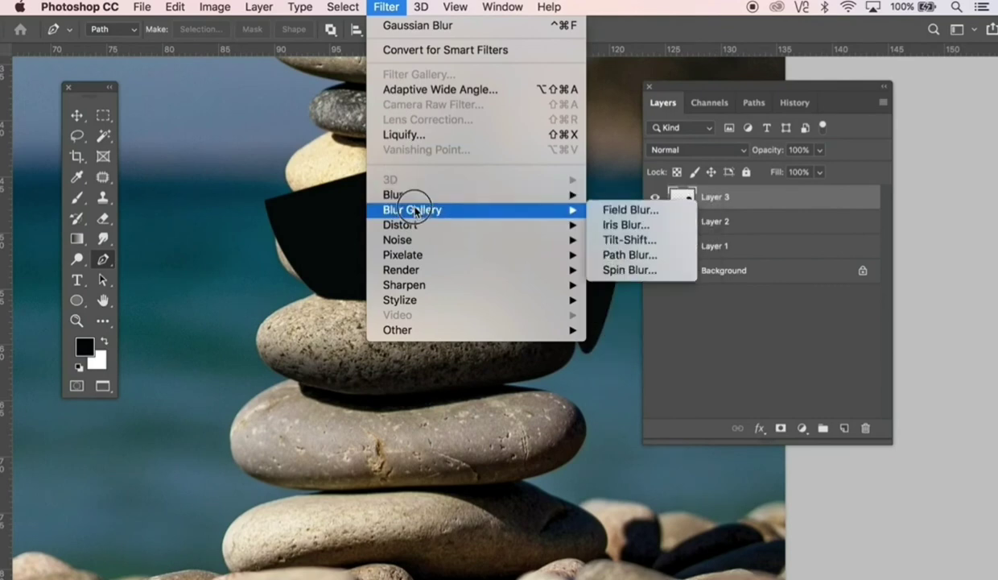
mouse_move(484, 182)
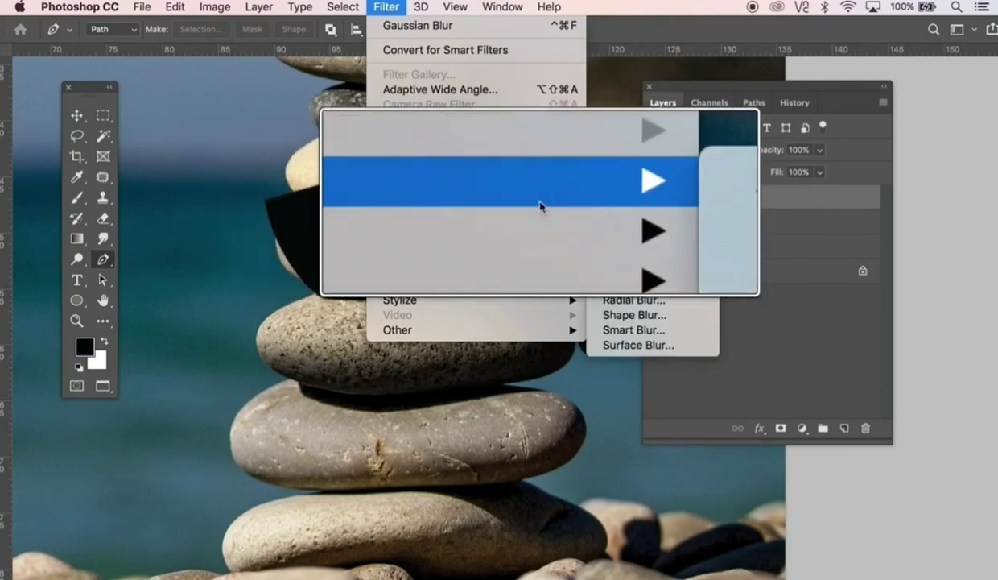
click(563, 251)
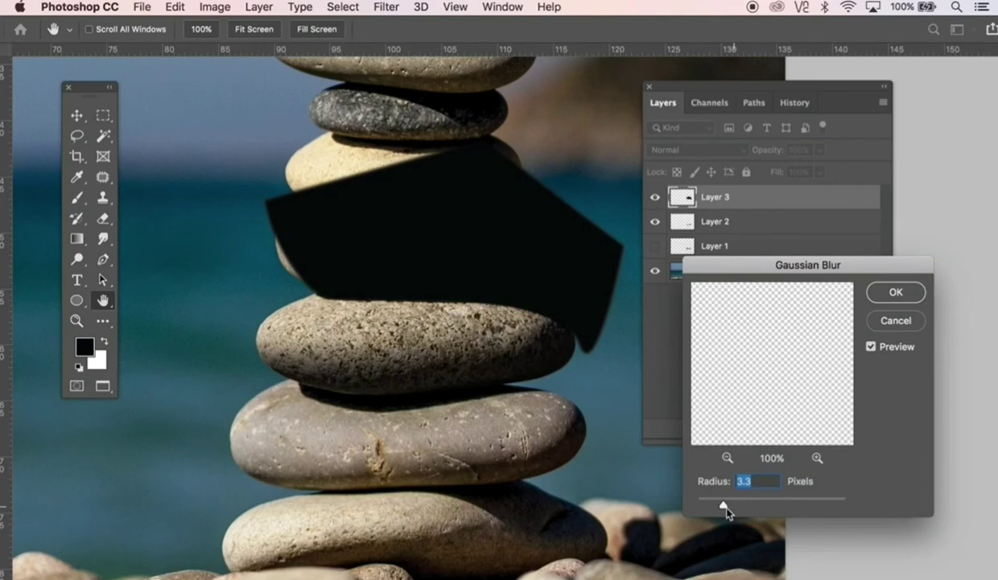
drag(723, 506, 727, 508)
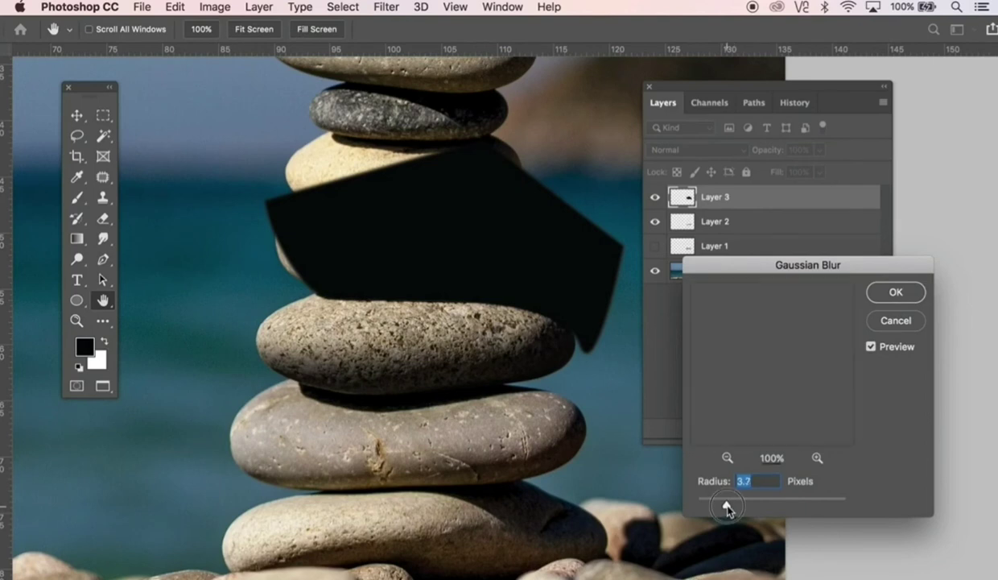
key(alt)
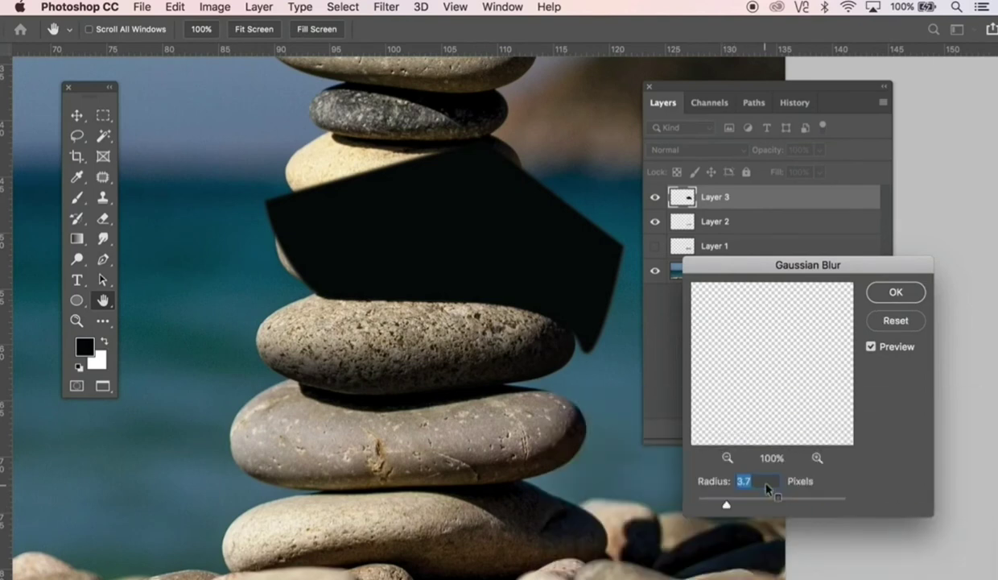
click(890, 298)
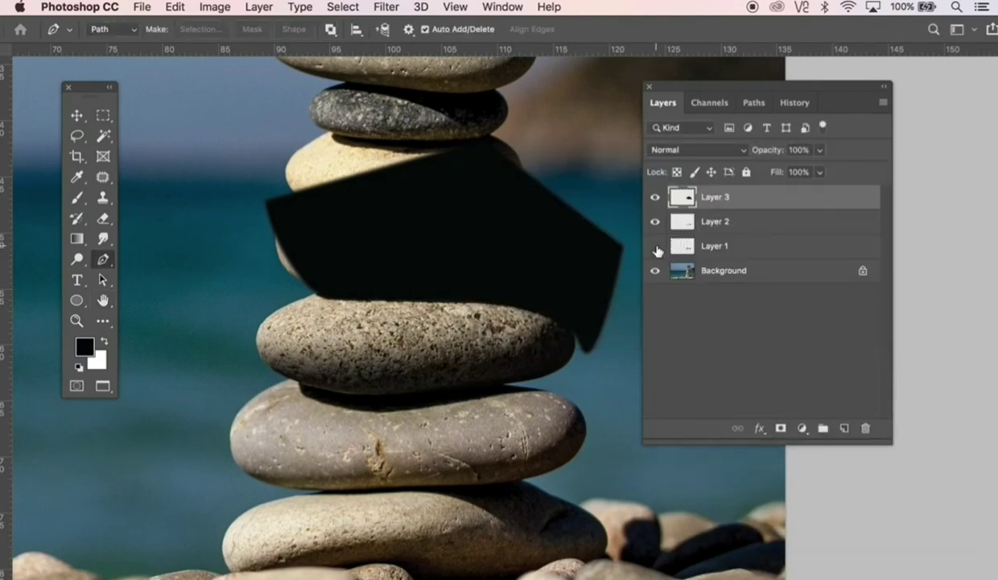
Select outside Layer 1's stone outline, delete that part of Layer 3's shadow, and deselect.
ctrl+click(684, 248)
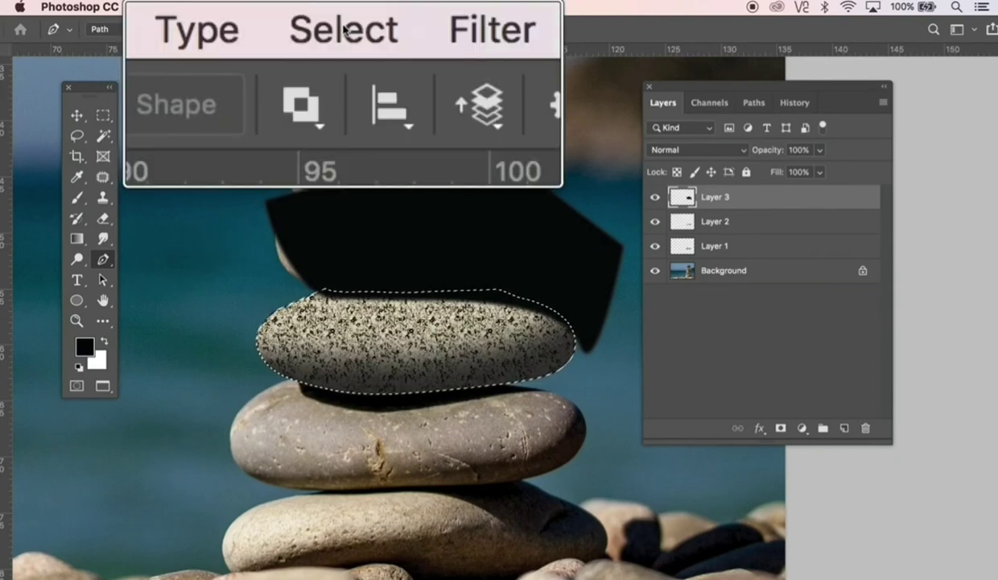
click(344, 9)
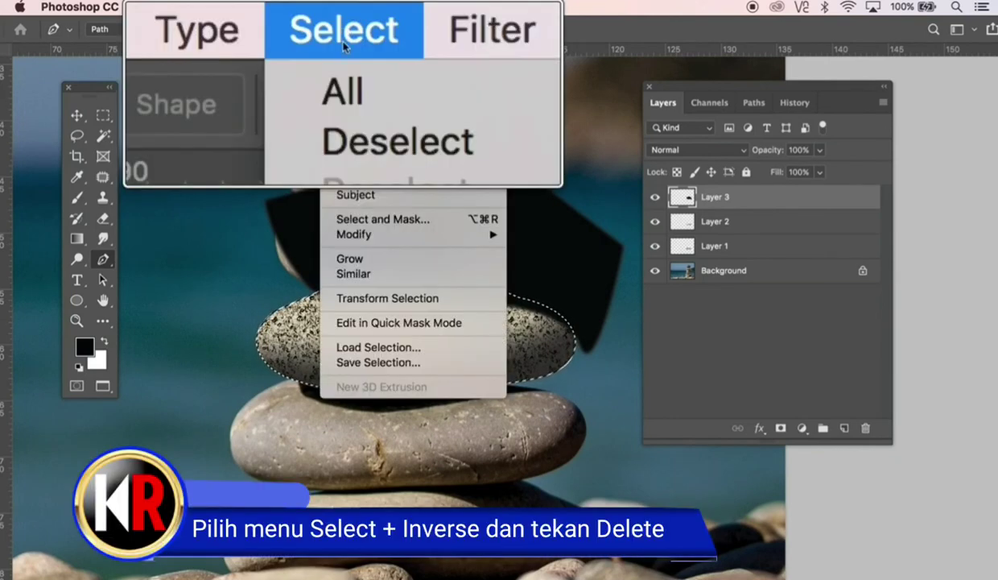
click(344, 75)
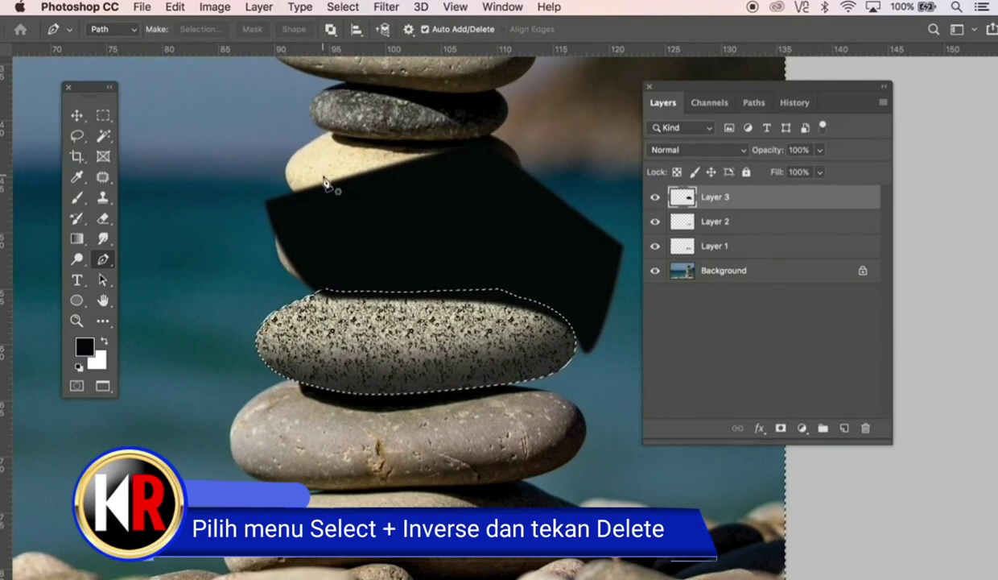
key(Delete)
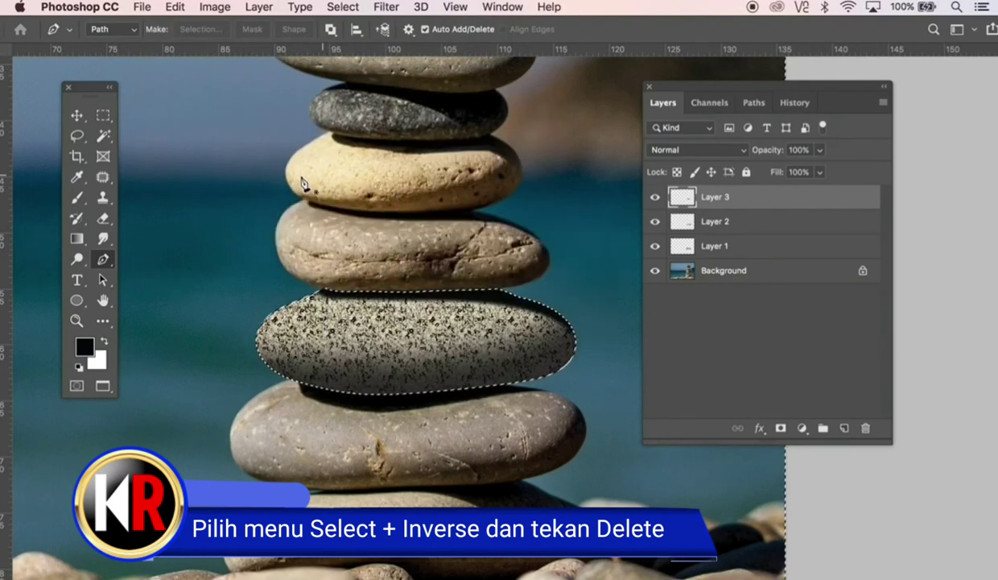
key(ctrl+d)
key(v)
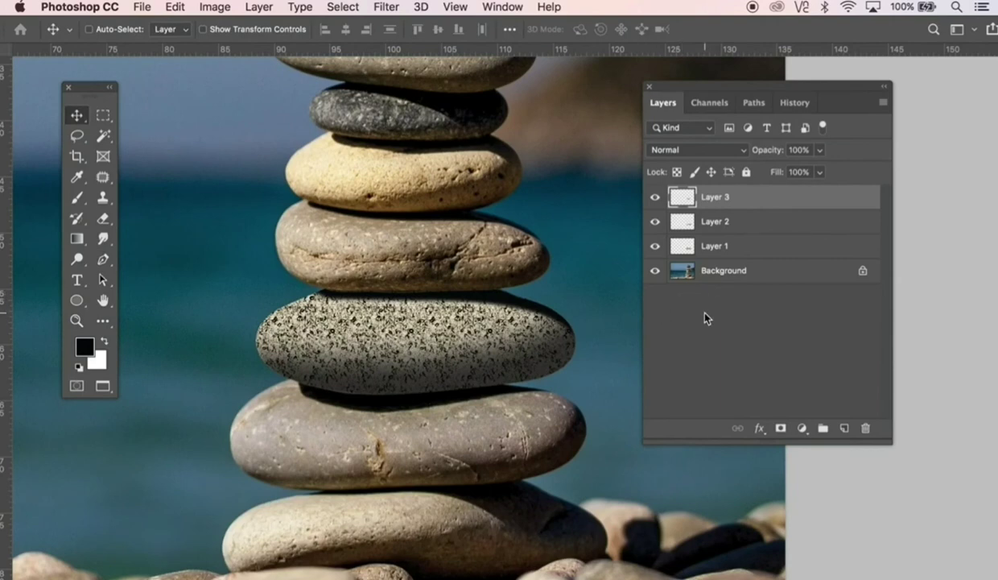
Apply Levels to Layer 1 with input levels 0, 1.58 midtones and 204 white.
click(725, 253)
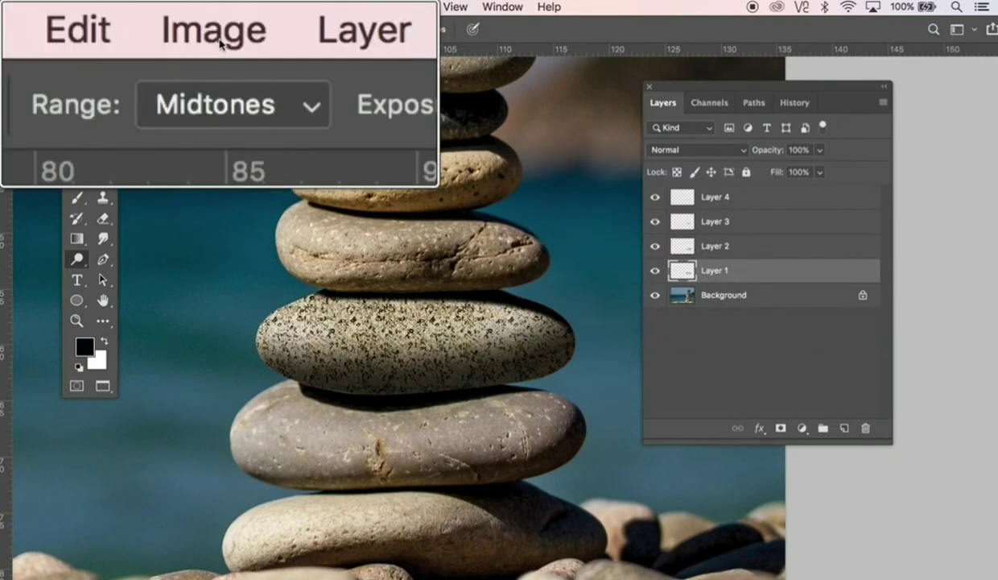
click(215, 7)
mouse_move(240, 50)
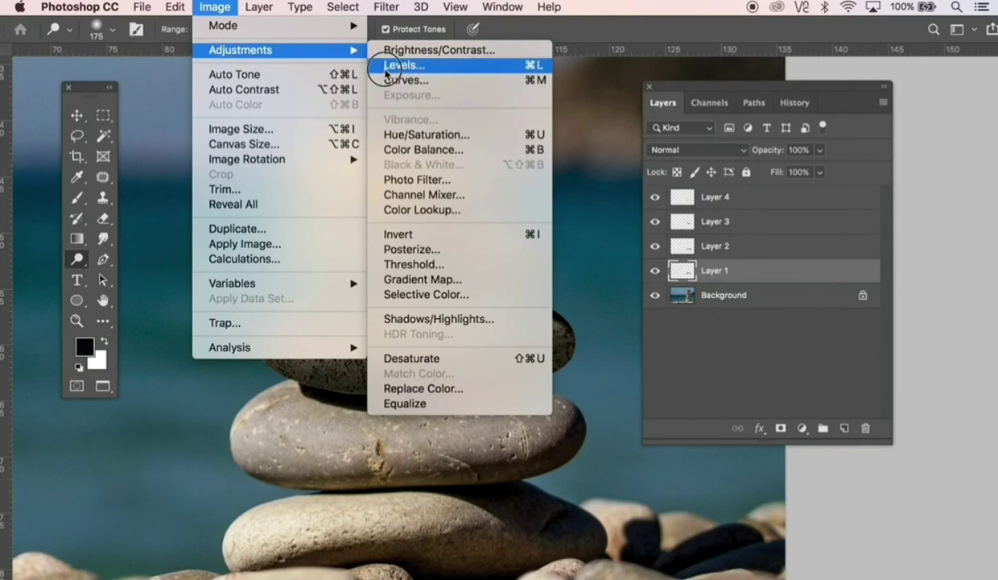
click(386, 69)
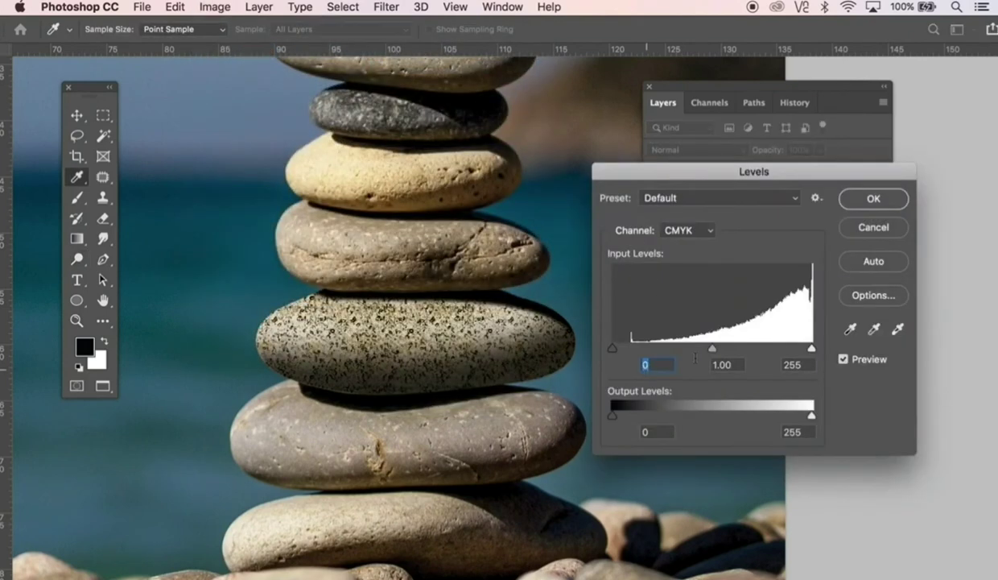
drag(716, 353, 679, 354)
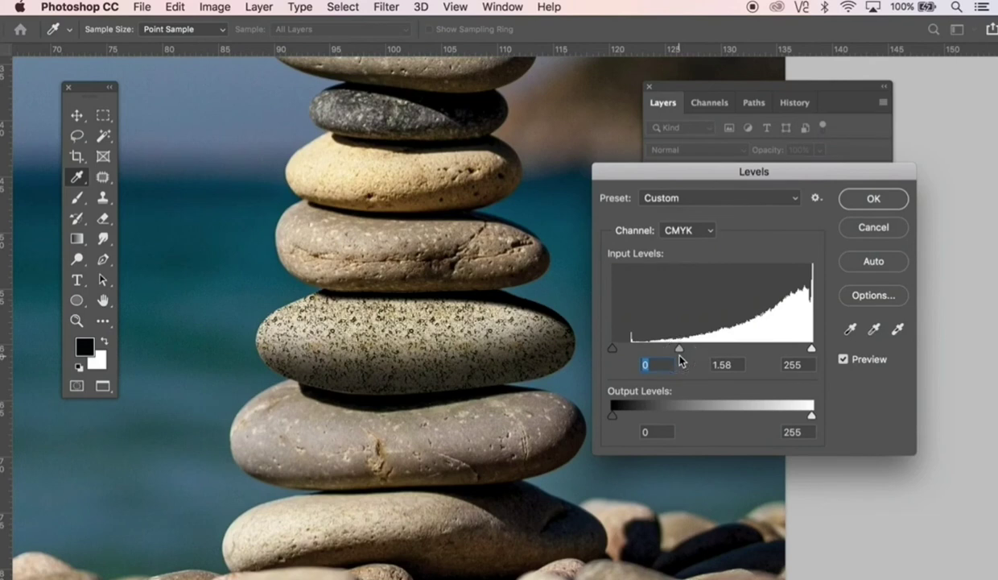
drag(811, 349, 771, 351)
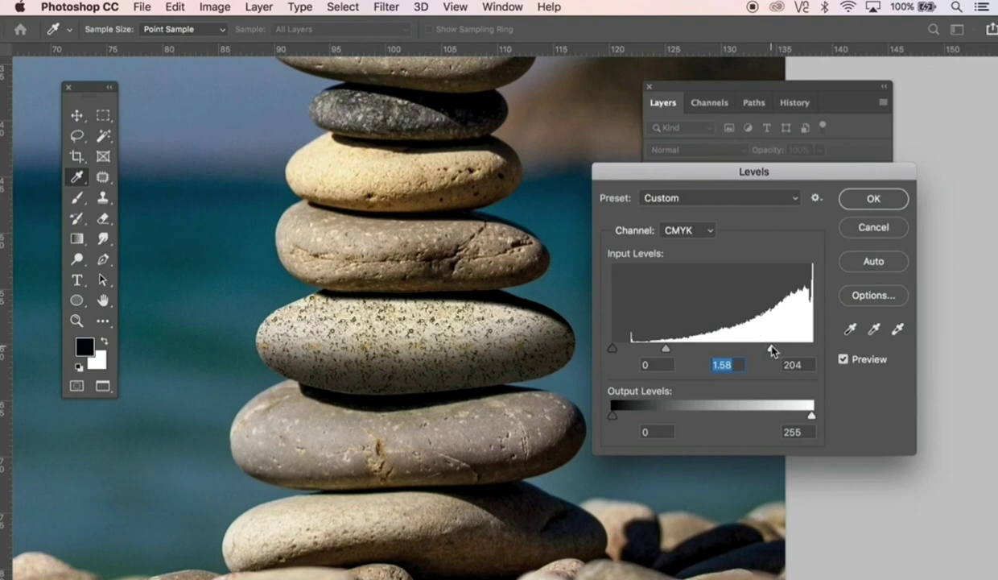
click(843, 361)
click(876, 199)
key(o)
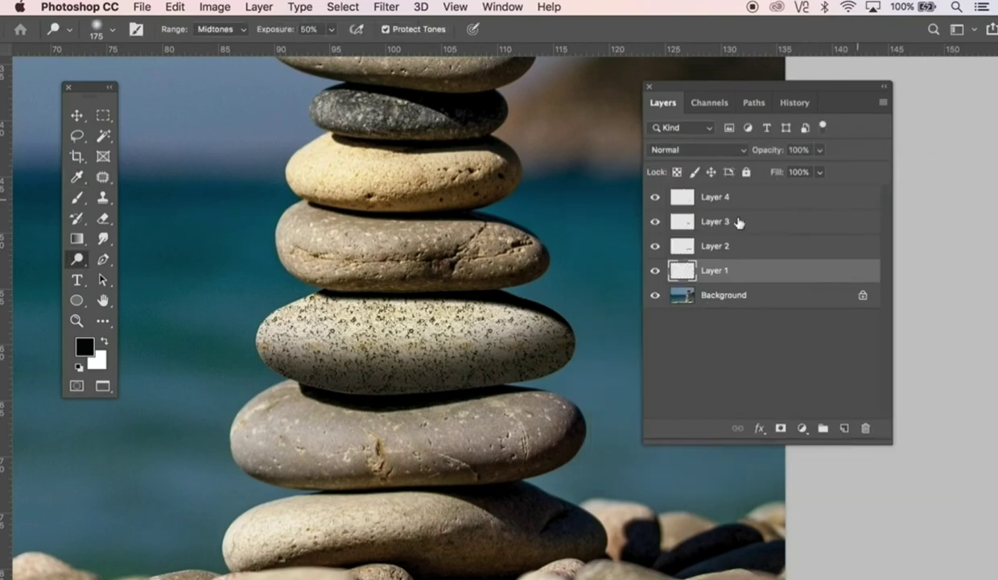
key(ctrl+0)
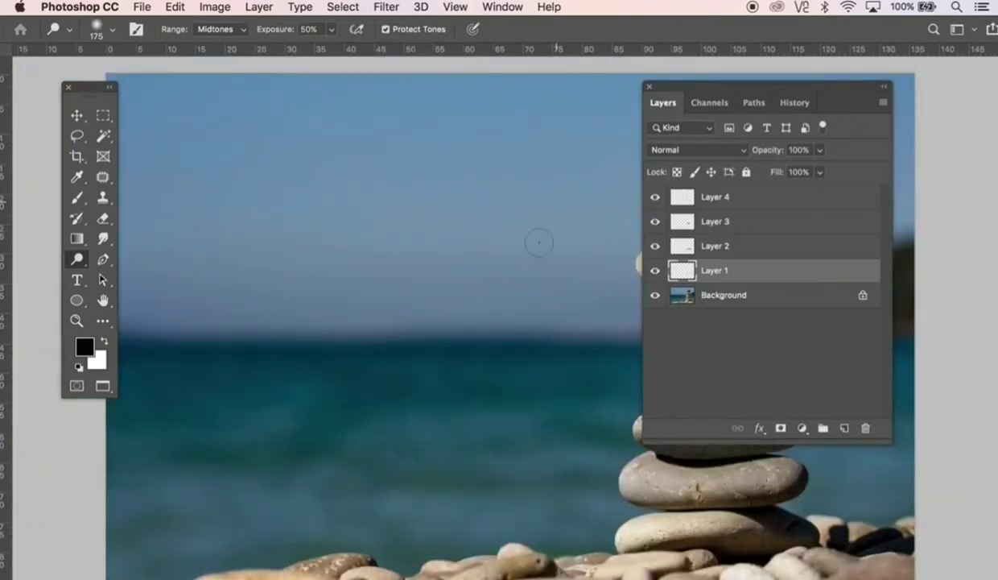
drag(528, 284, 297, 290)
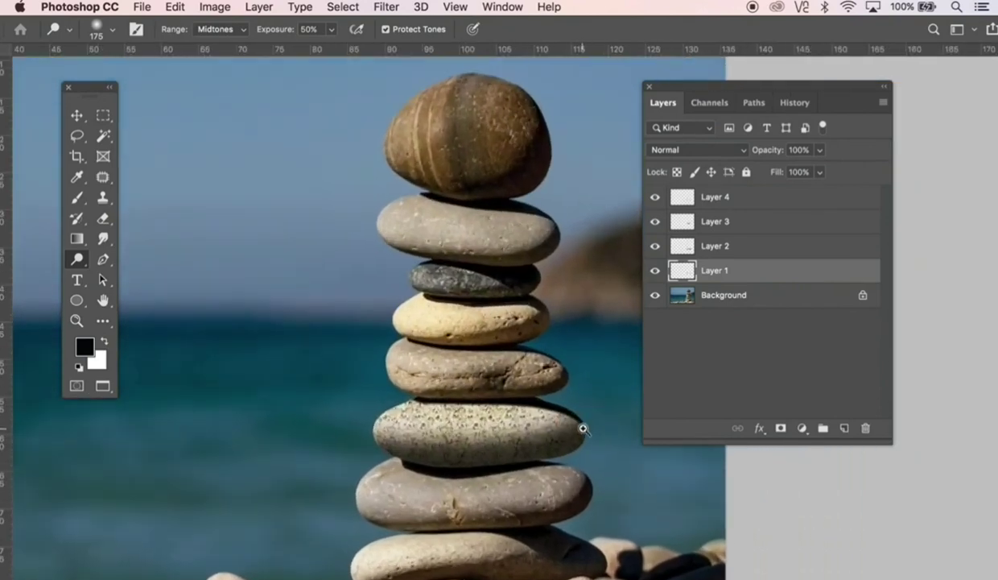
click(587, 420)
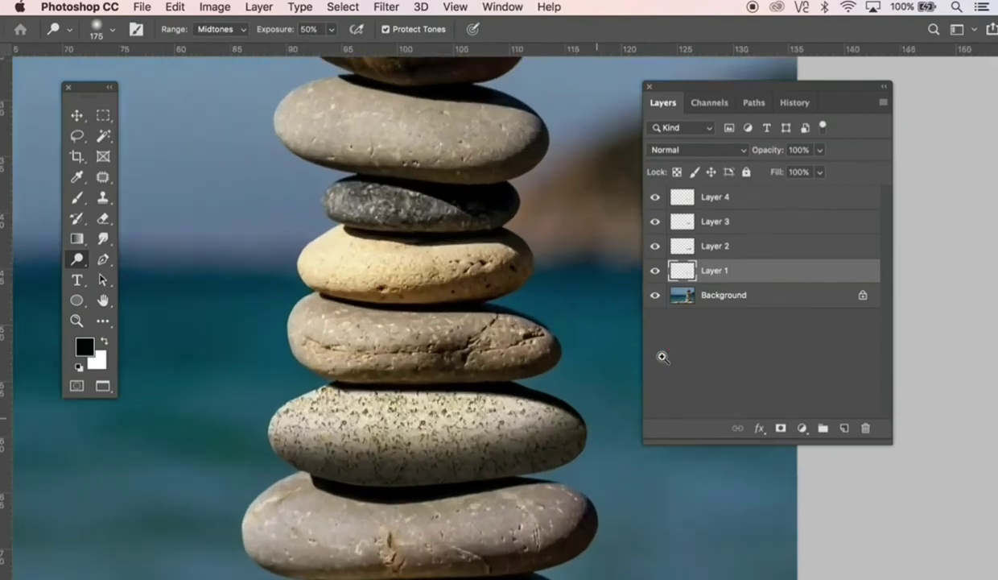
click(658, 227)
click(656, 229)
click(656, 247)
click(656, 246)
click(748, 249)
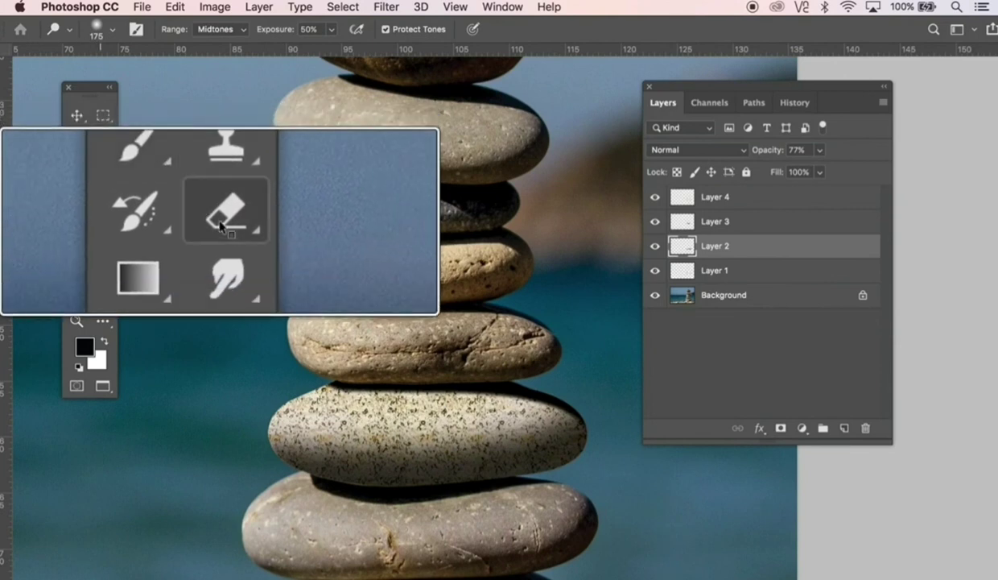
Partly erase Layer 2's texture on the middle stone with a 200-pixel eraser brush.
click(103, 219)
click(138, 216)
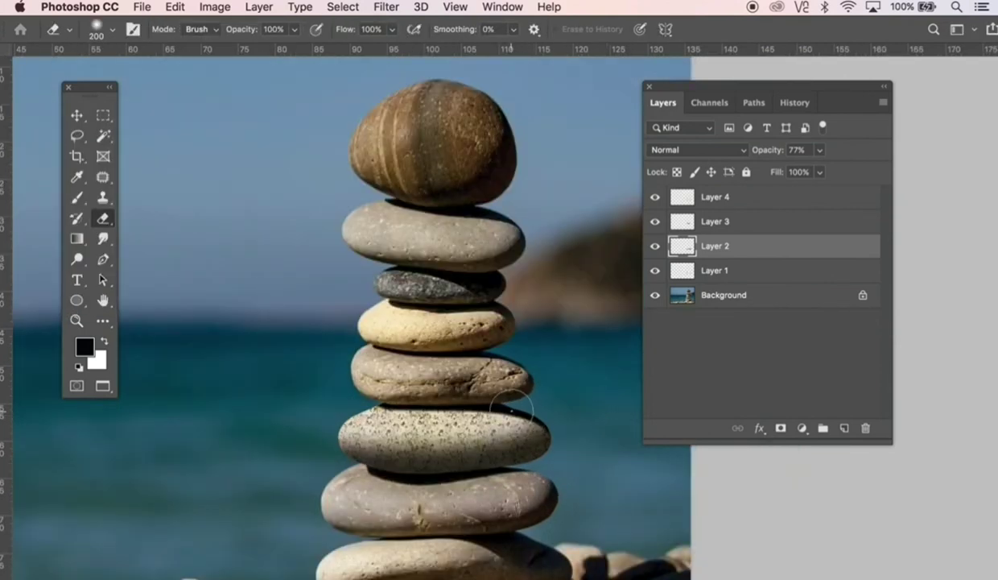
mouse_move(513, 402)
mouse_down()
mouse_move(509, 414)
mouse_move(433, 429)
mouse_move(330, 408)
mouse_move(358, 427)
mouse_move(411, 423)
mouse_move(380, 433)
mouse_move(371, 430)
mouse_move(452, 439)
mouse_move(503, 423)
mouse_move(459, 415)
mouse_move(515, 412)
mouse_move(517, 420)
mouse_move(459, 421)
mouse_move(403, 439)
mouse_move(479, 434)
mouse_move(524, 411)
mouse_move(503, 407)
mouse_move(500, 428)
mouse_up()
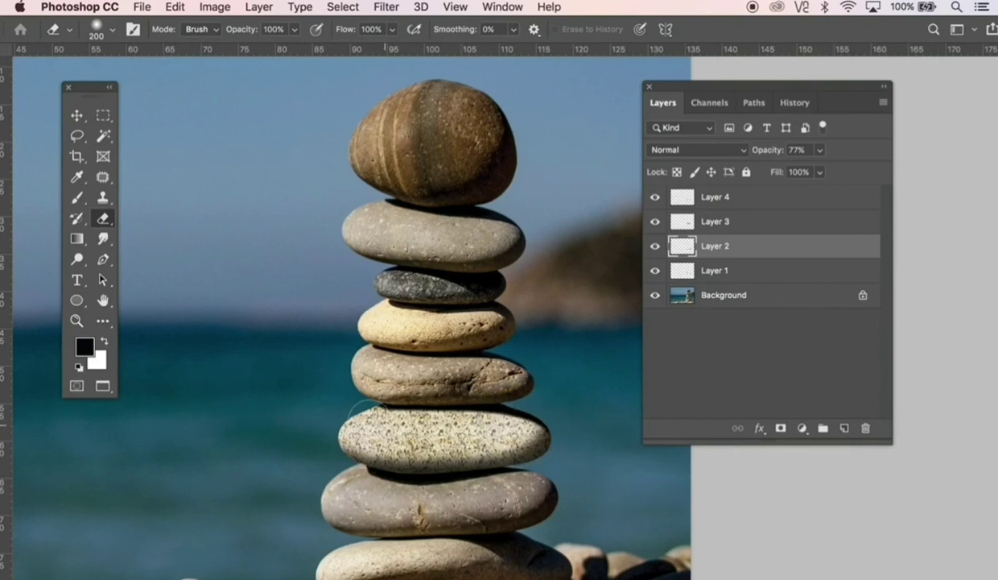
alt+click(550, 346)
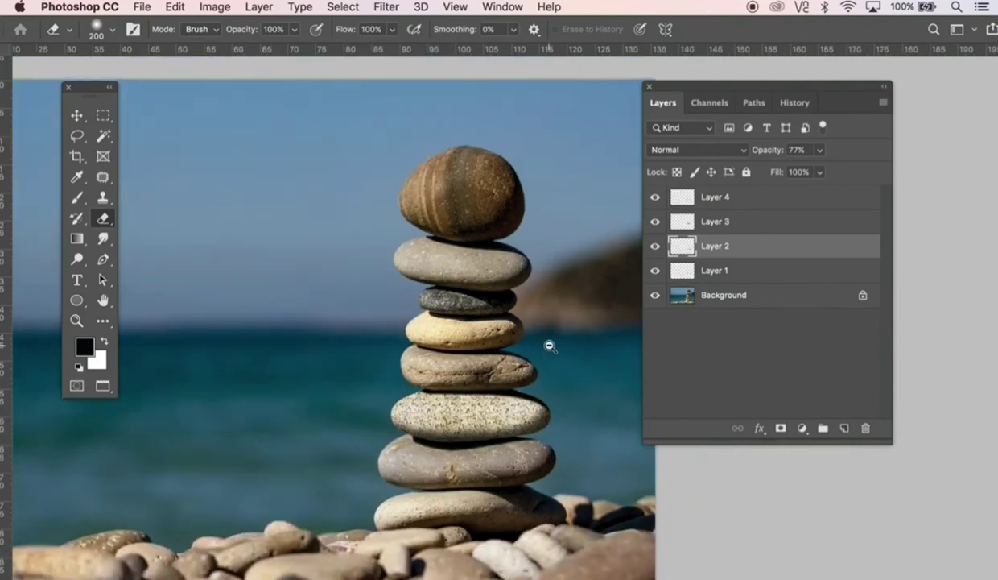